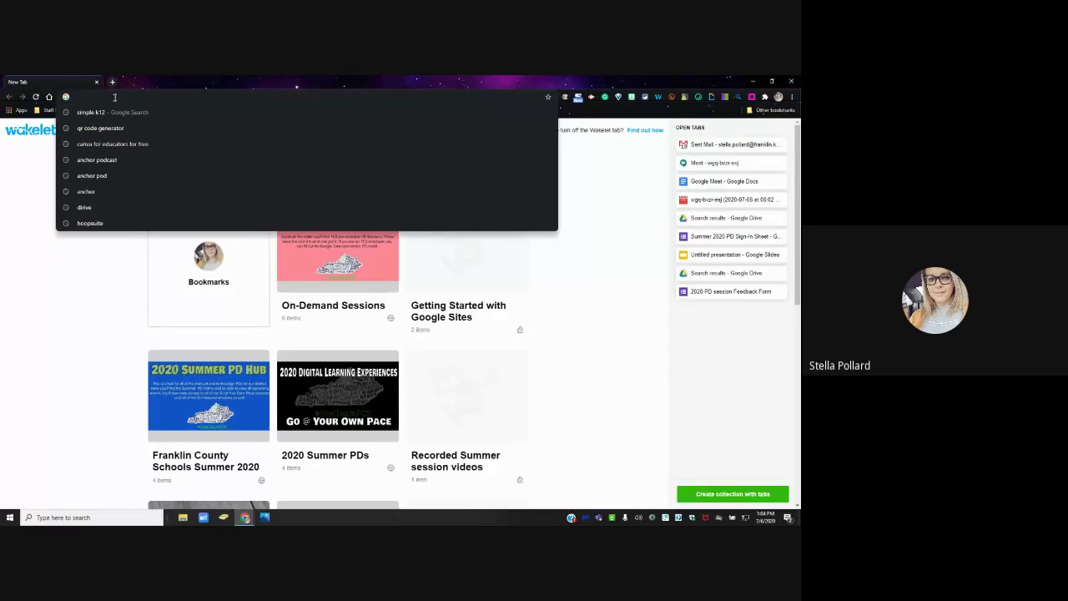
Step: Load meet.google.com in the Chrome address bar to reach the Google Meet home page
{"action": "type", "text": "meet.google.com"}
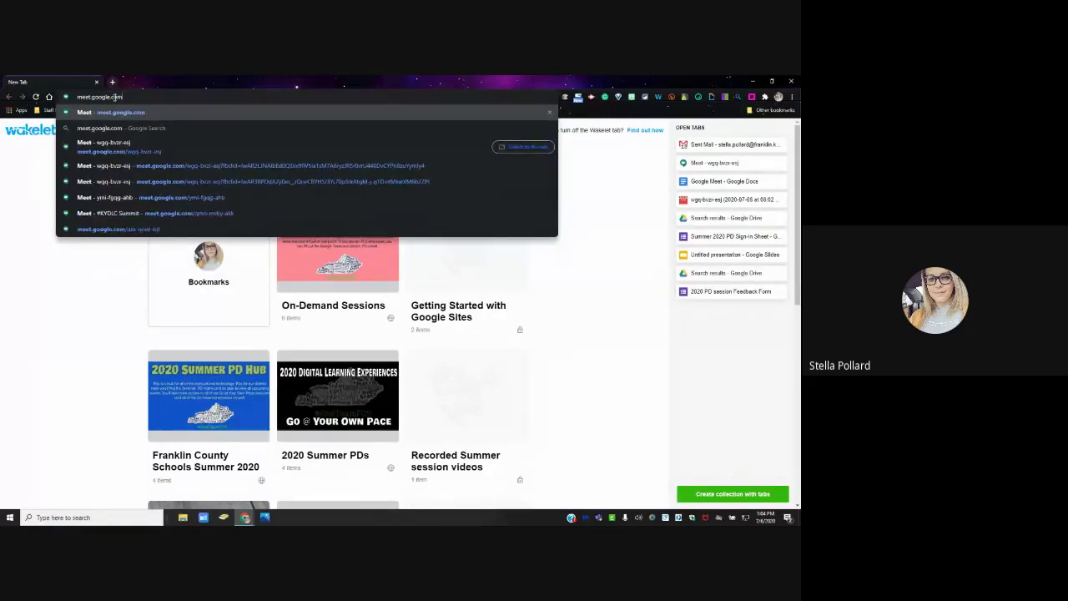
{"action": "key", "text": "ctrl+a"}
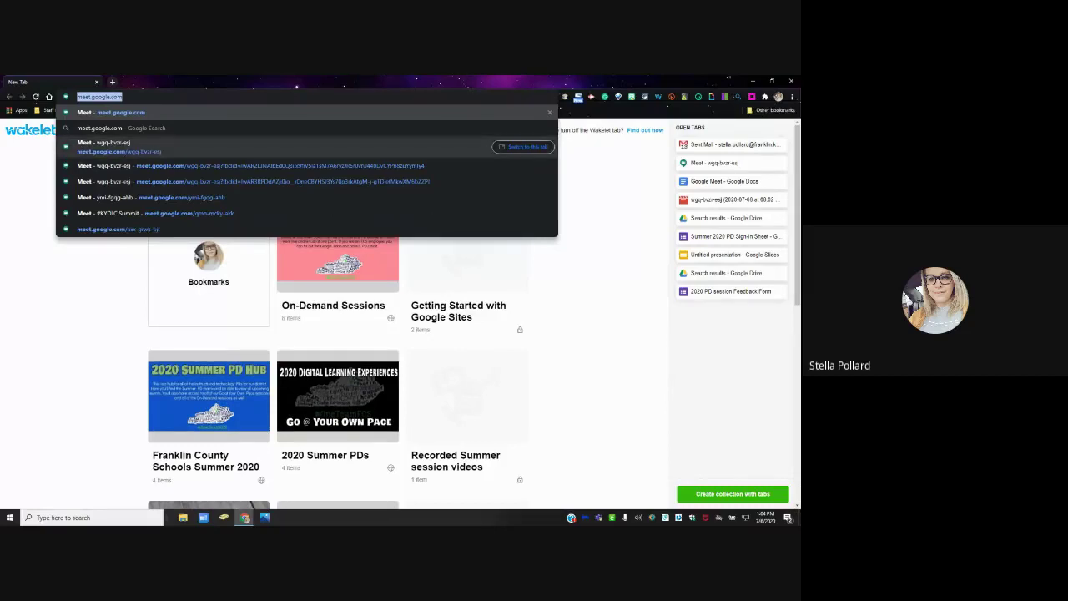
{"action": "key", "text": "Return"}
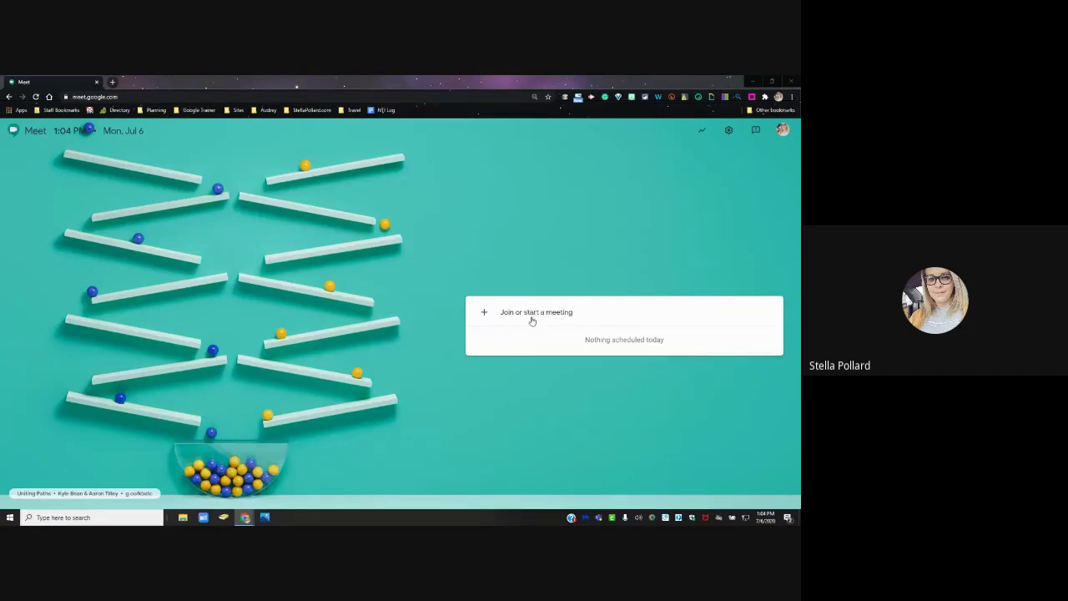
Step: Start a meeting nicknamed 'Social Studies Meeting wil…' and continue to its pre-join screen
{"action": "left_click", "coordinate": [484, 311]}
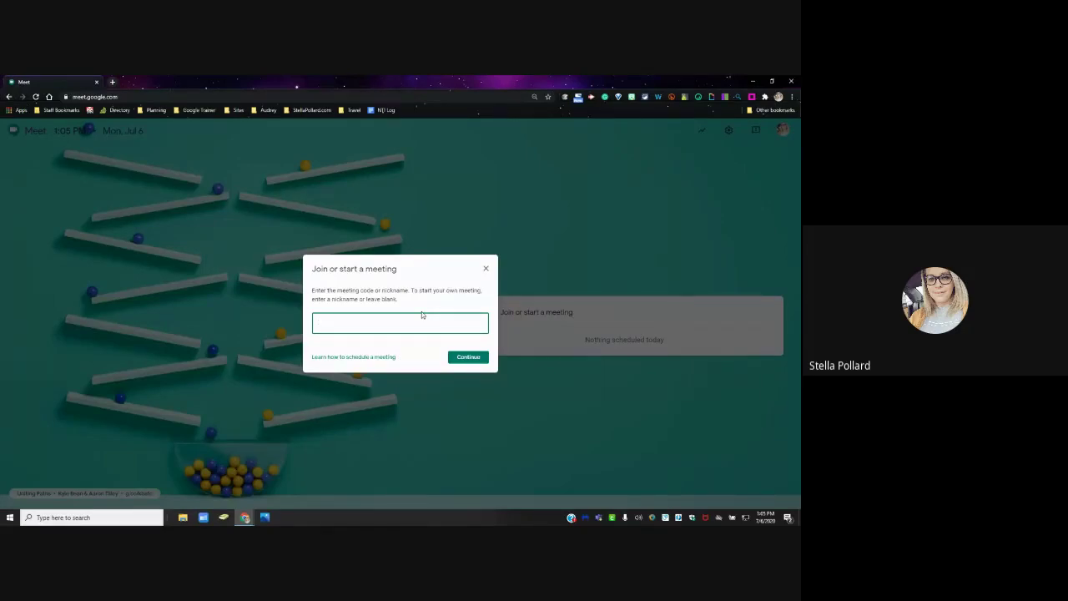
{"action": "type", "text": "Social Studies Meeting wil"}
{"action": "left_click", "coordinate": [461, 358]}
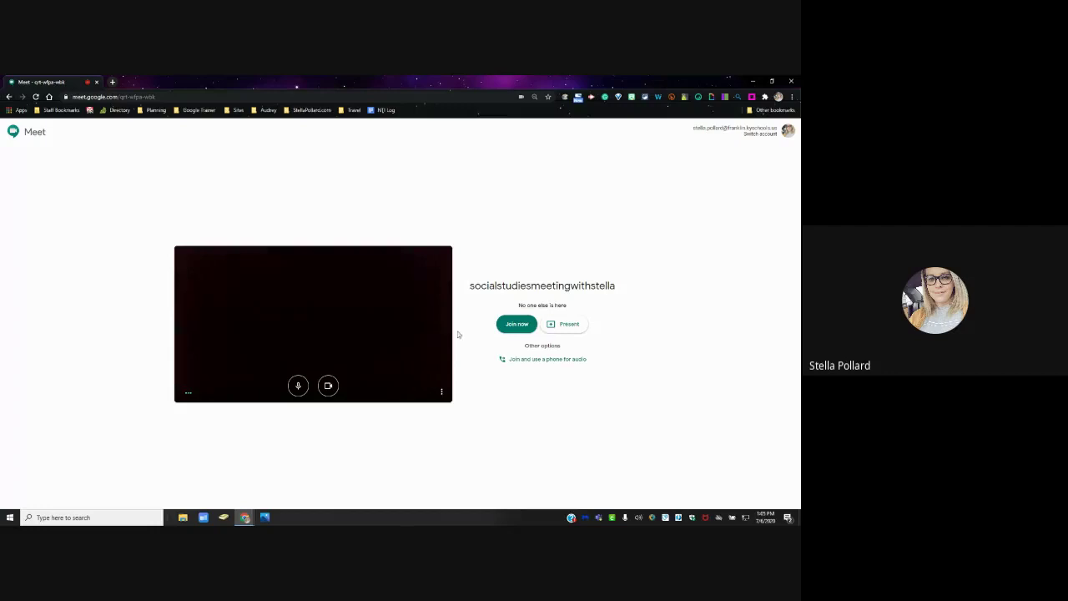
Step: Turn off both the microphone and the camera in the pre-join preview
{"action": "left_click", "coordinate": [298, 386]}
{"action": "left_click", "coordinate": [330, 387]}
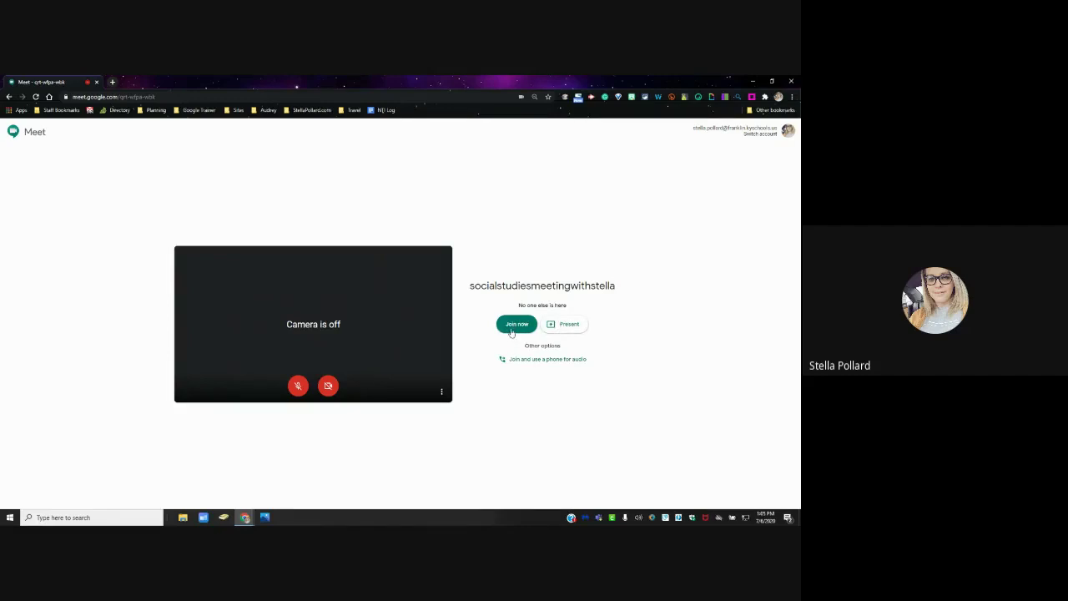
{"action": "left_click", "coordinate": [572, 360]}
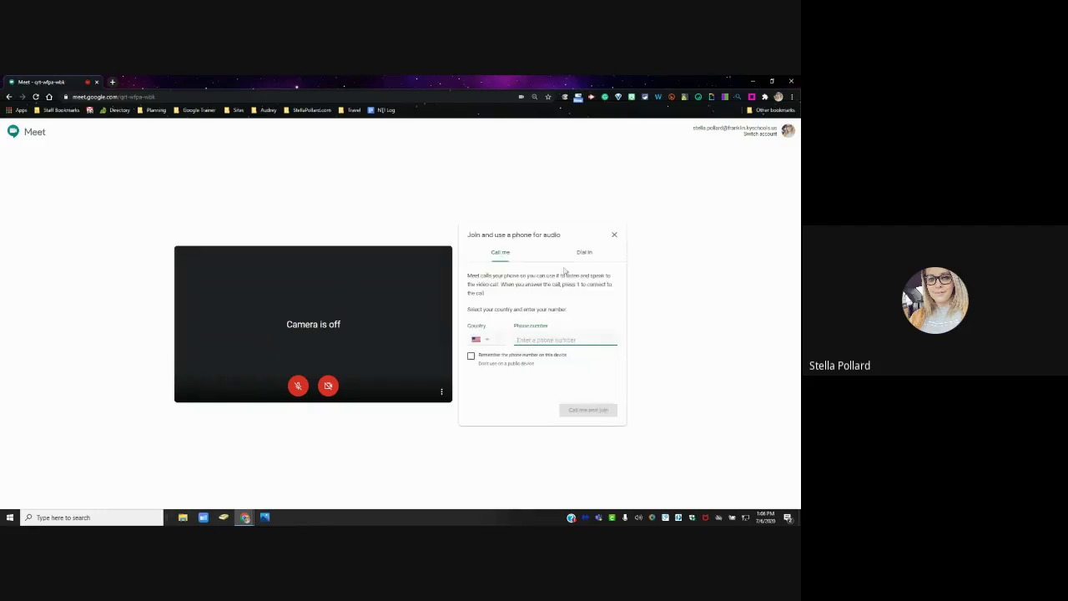
{"action": "left_click", "coordinate": [582, 258]}
{"action": "left_click", "coordinate": [499, 252]}
{"action": "left_click", "coordinate": [586, 258]}
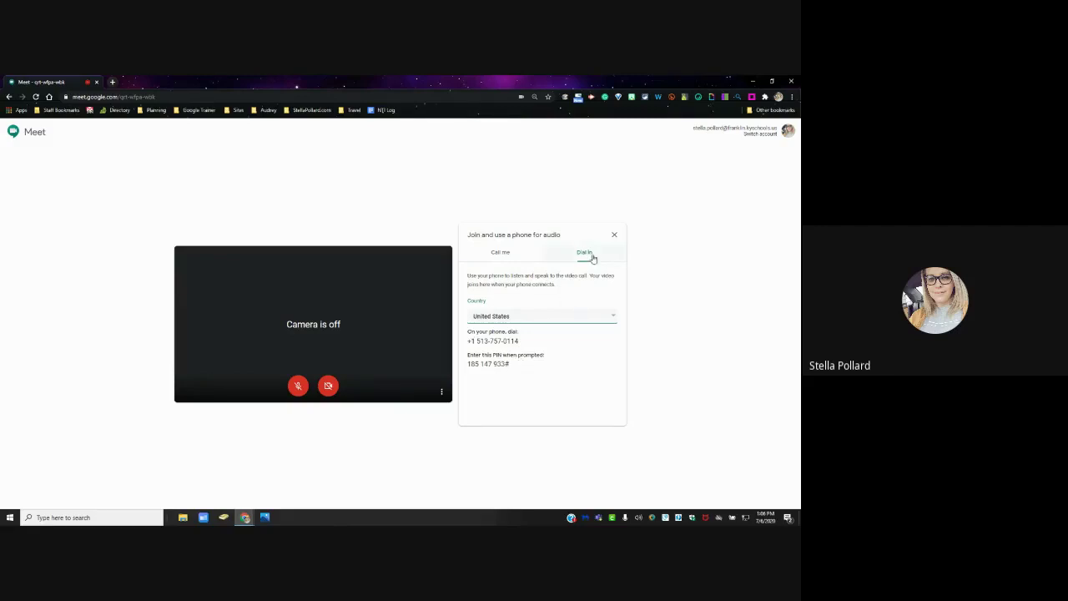
{"action": "left_click", "coordinate": [614, 235]}
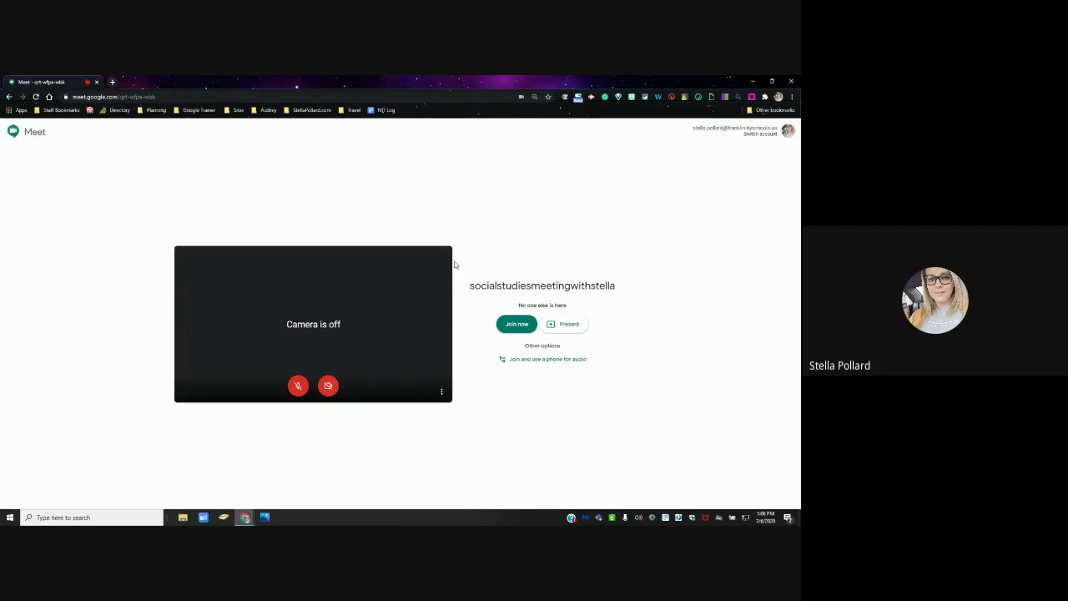
Step: Join the call and copy the meeting's joining info from the Add others dialog
{"action": "left_click", "coordinate": [515, 325]}
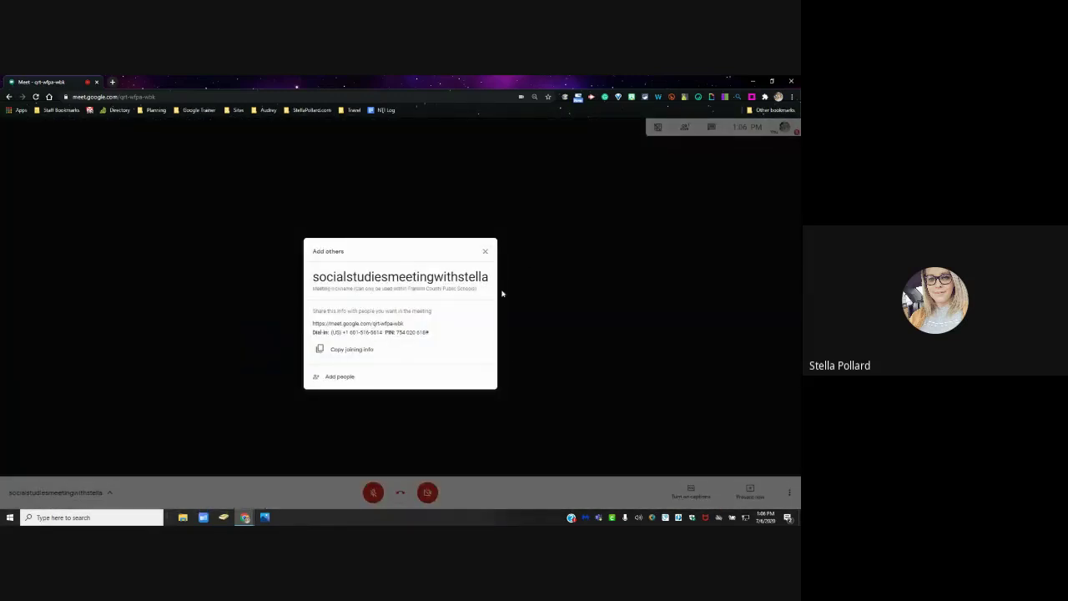
{"action": "left_click_drag", "start_coordinate": [433, 333], "coordinate": [342, 354]}
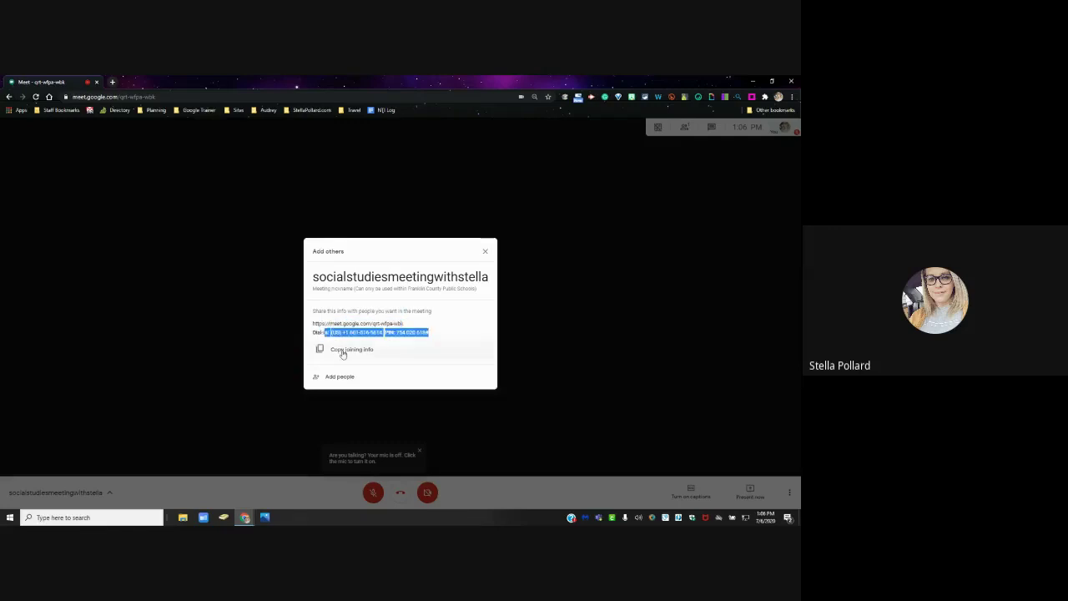
{"action": "left_click", "coordinate": [342, 354]}
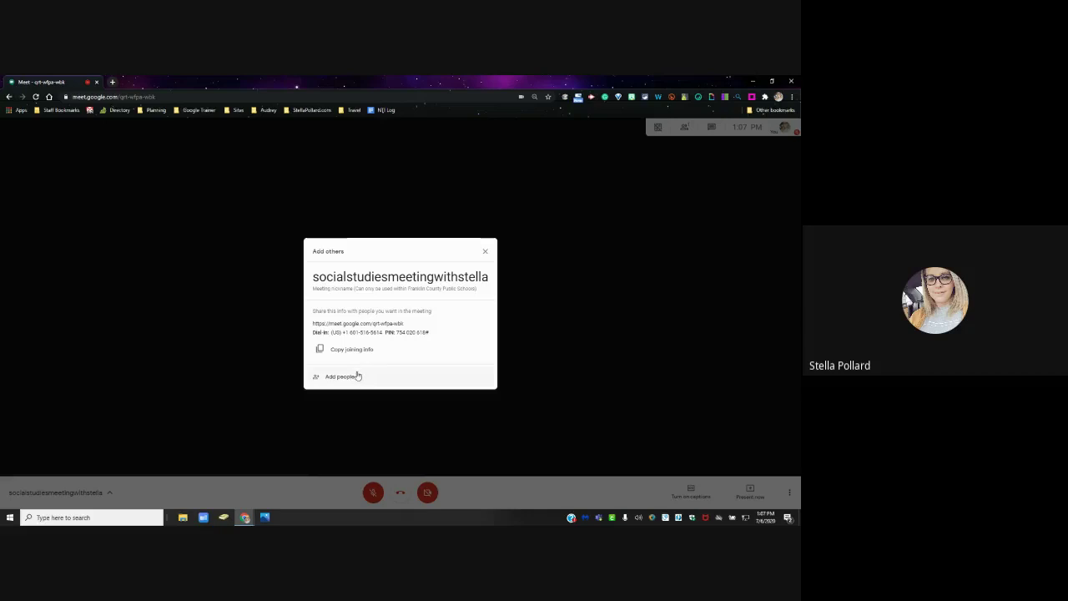
Step: Search contacts by name, add three suggested invitees, then close the add-people dialog
{"action": "left_click", "coordinate": [353, 378]}
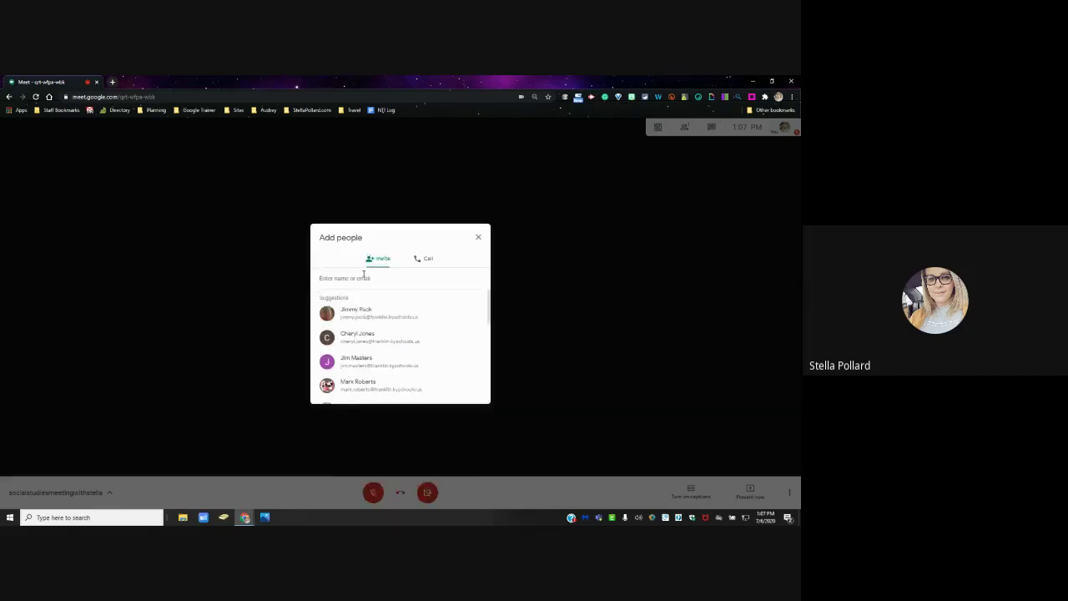
{"action": "type", "text": "jimmy"}
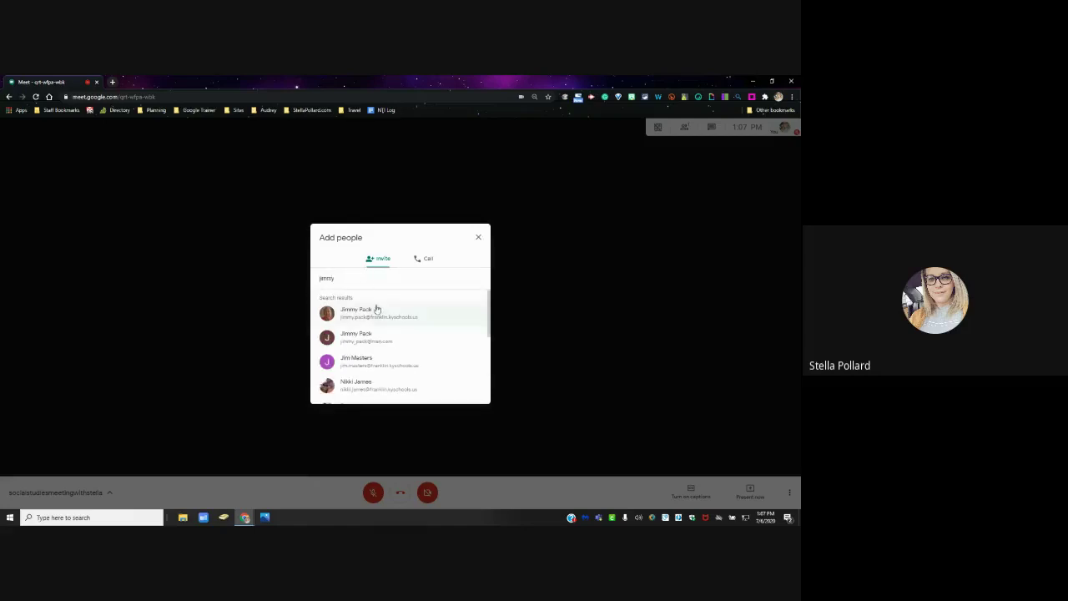
{"action": "left_click", "coordinate": [378, 311]}
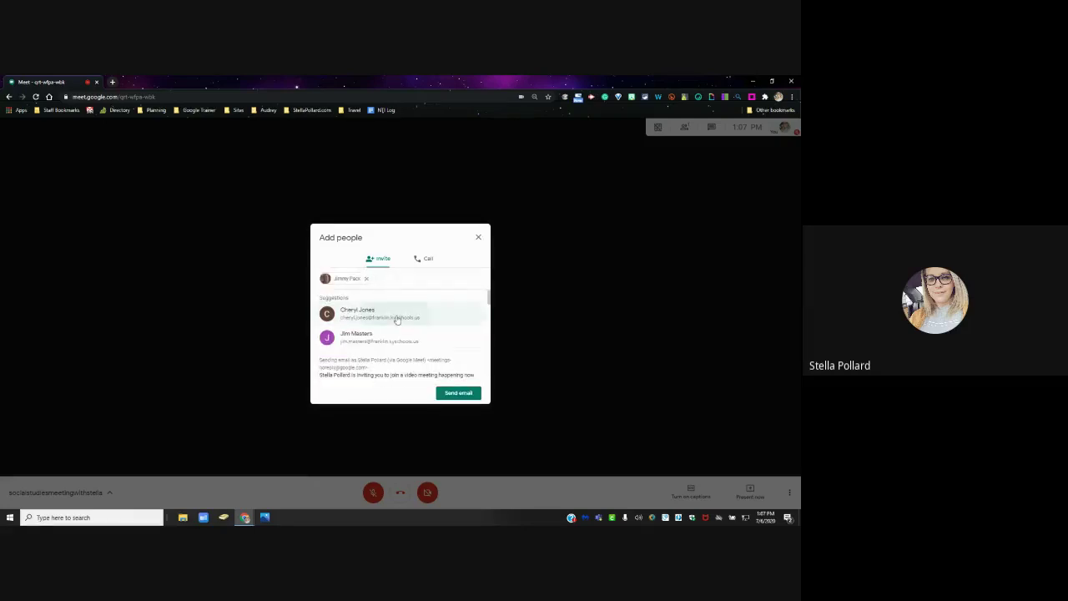
{"action": "left_click", "coordinate": [395, 319]}
{"action": "left_click", "coordinate": [397, 320]}
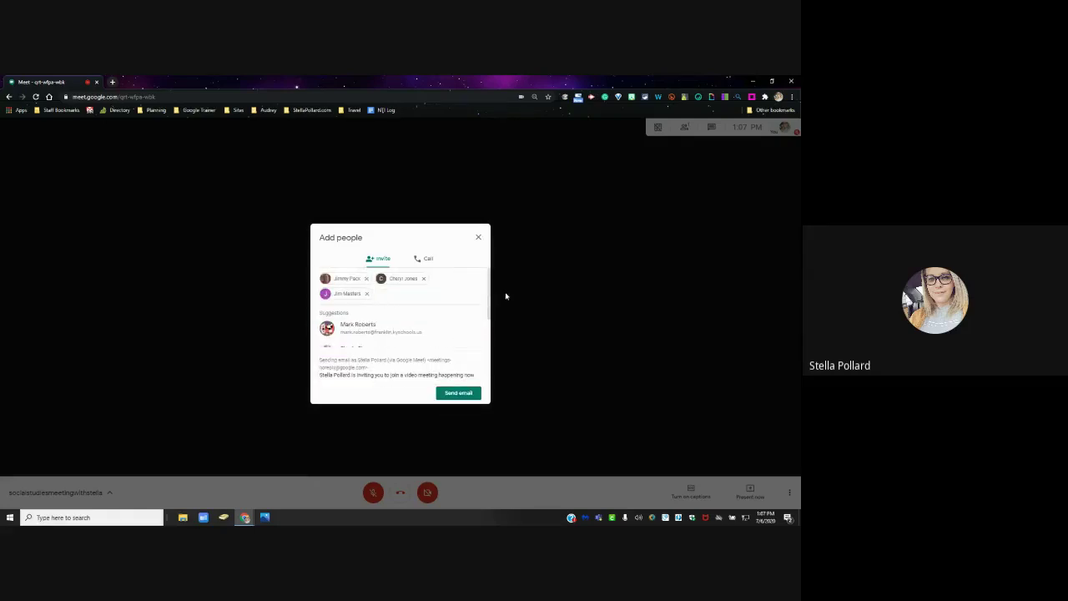
{"action": "left_click", "coordinate": [477, 238]}
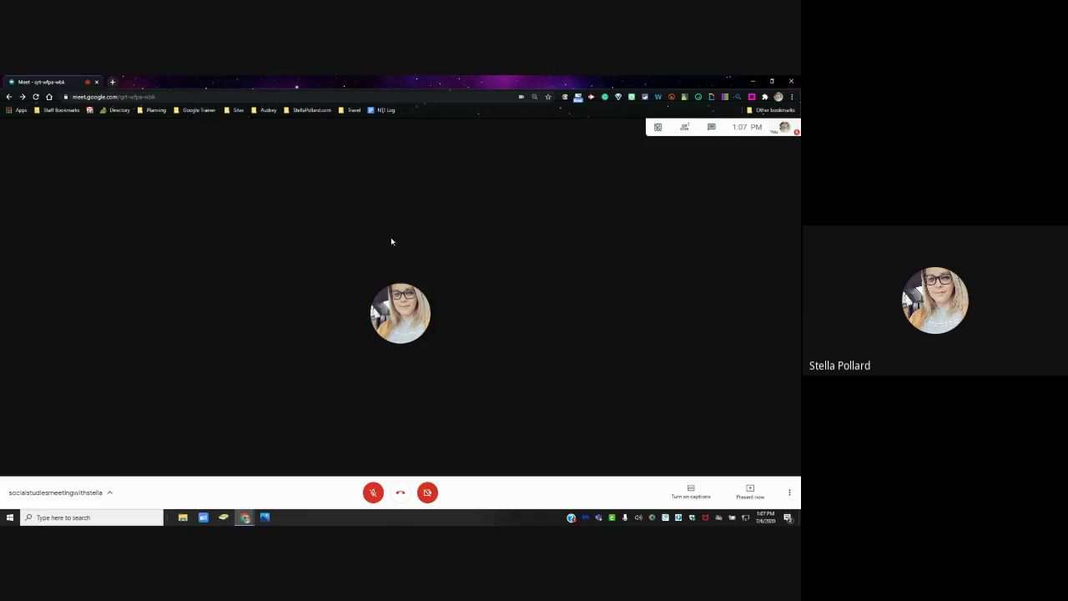
{"action": "left_click", "coordinate": [112, 494]}
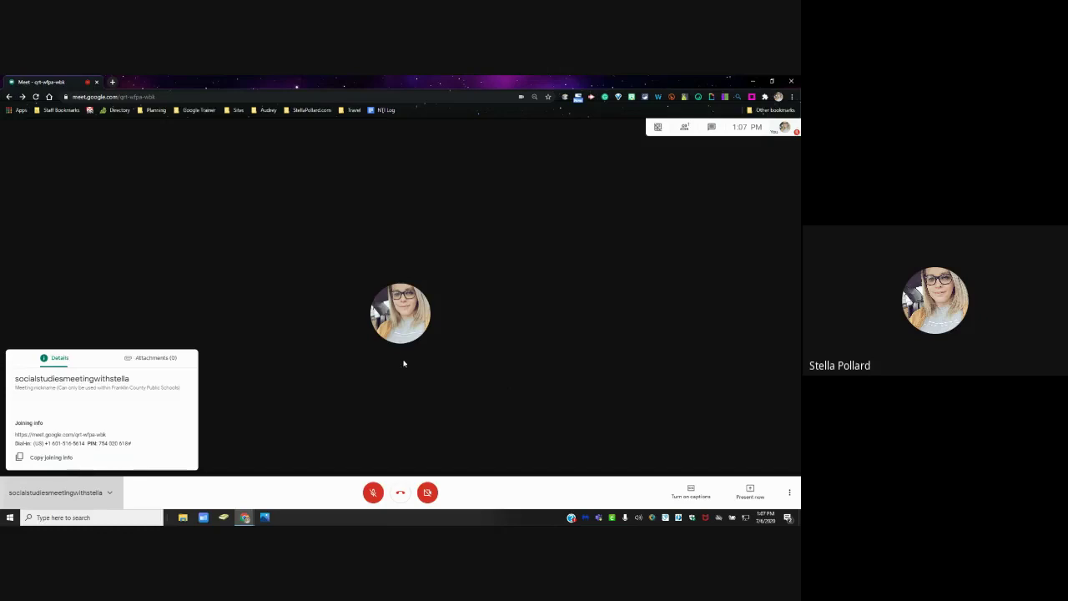
{"action": "left_click", "coordinate": [83, 462]}
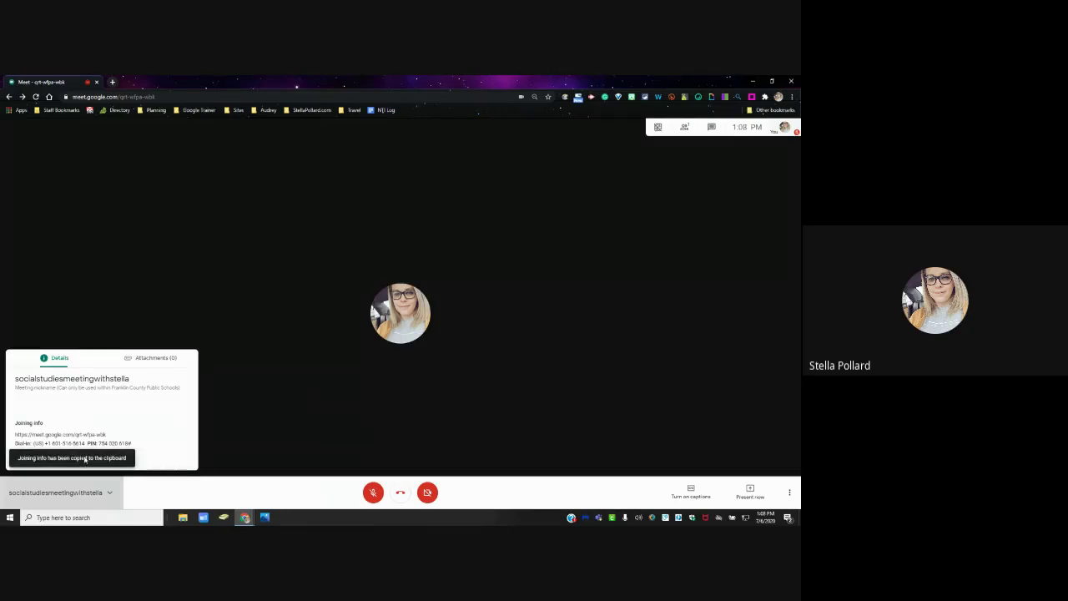
{"action": "left_click", "coordinate": [143, 358]}
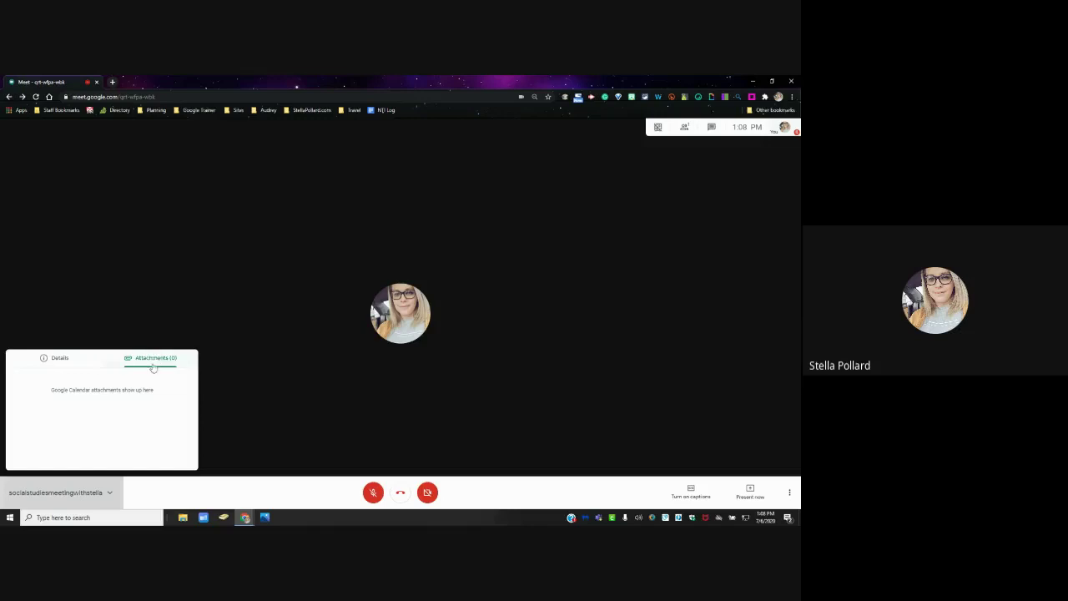
{"action": "left_click", "coordinate": [44, 367]}
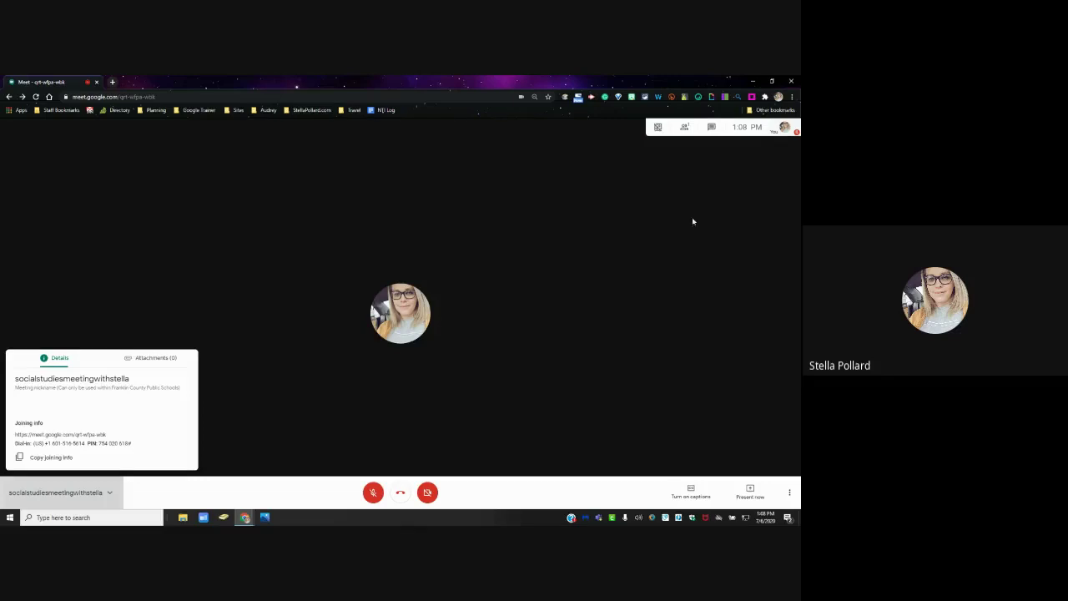
{"action": "left_click", "coordinate": [508, 333]}
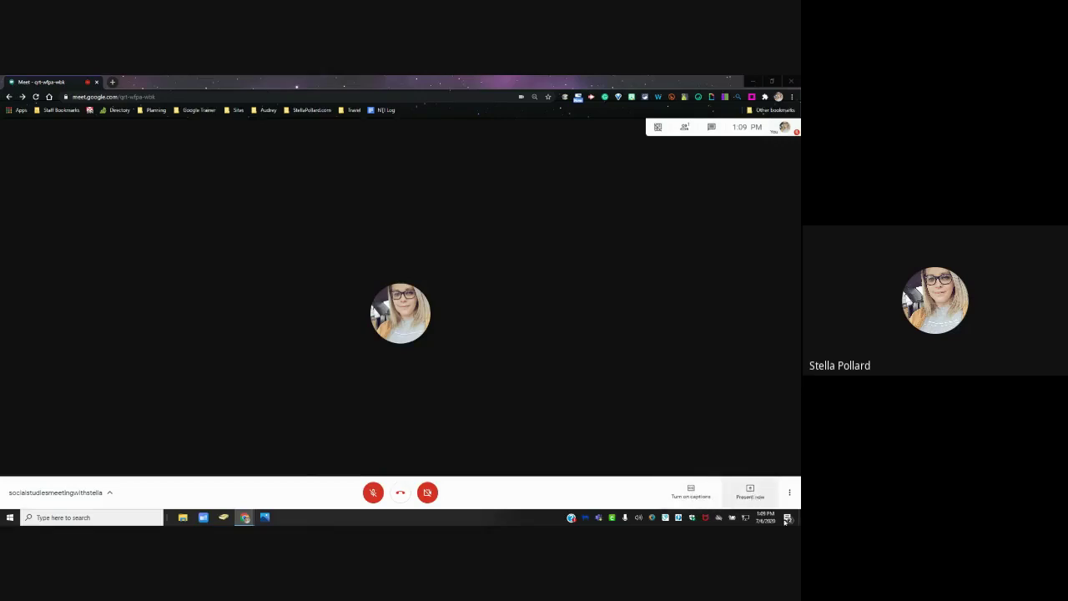
{"action": "left_click", "coordinate": [753, 494]}
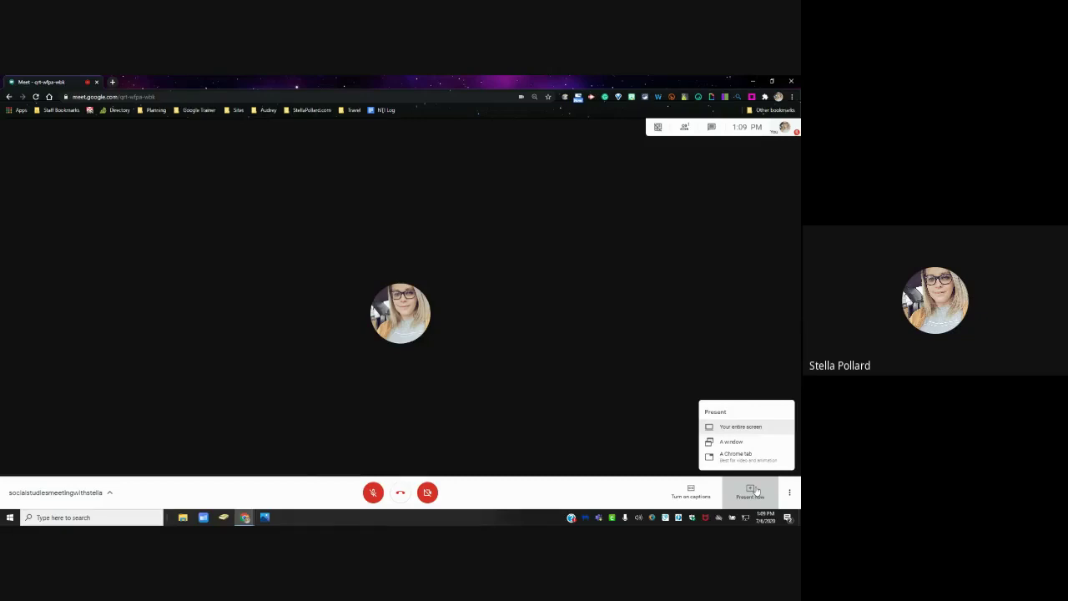
{"action": "left_click", "coordinate": [113, 82]}
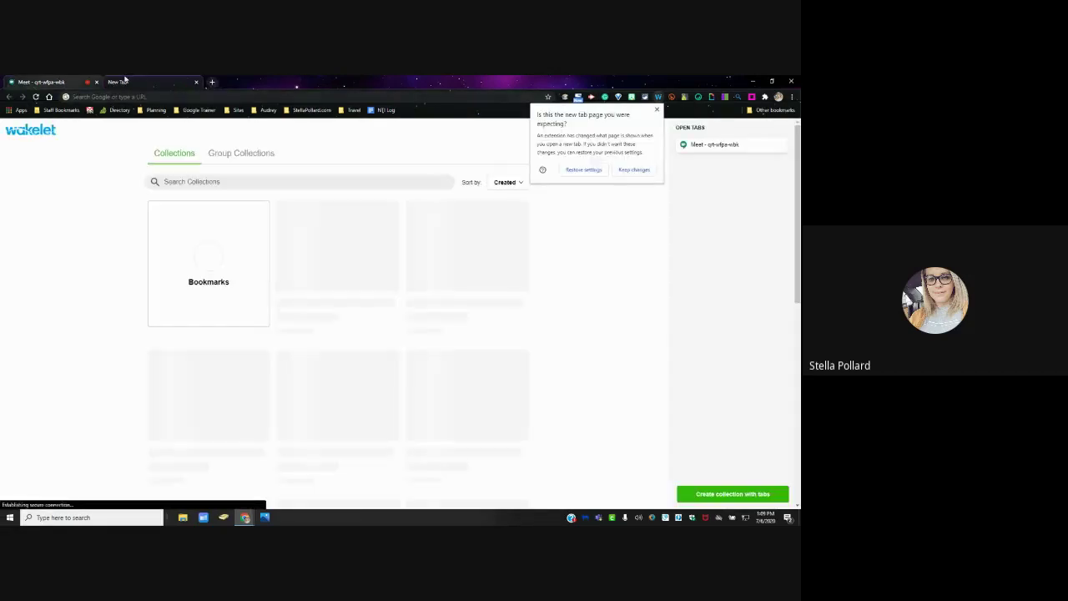
{"action": "left_click", "coordinate": [41, 81]}
{"action": "left_click", "coordinate": [117, 82]}
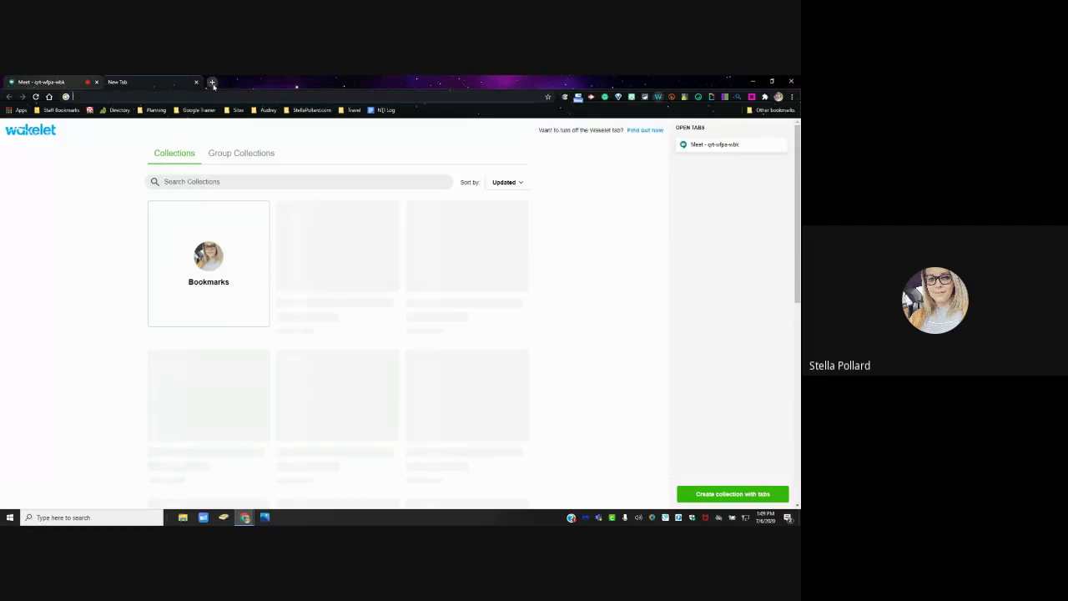
{"action": "left_click", "coordinate": [212, 82]}
{"action": "left_click", "coordinate": [48, 81]}
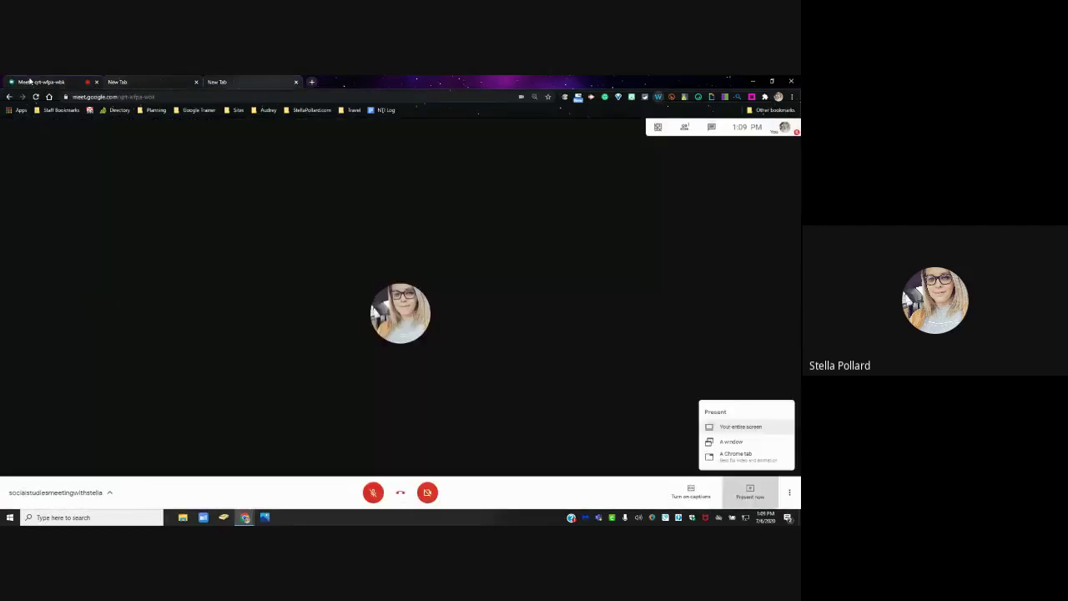
{"action": "left_click", "coordinate": [743, 441]}
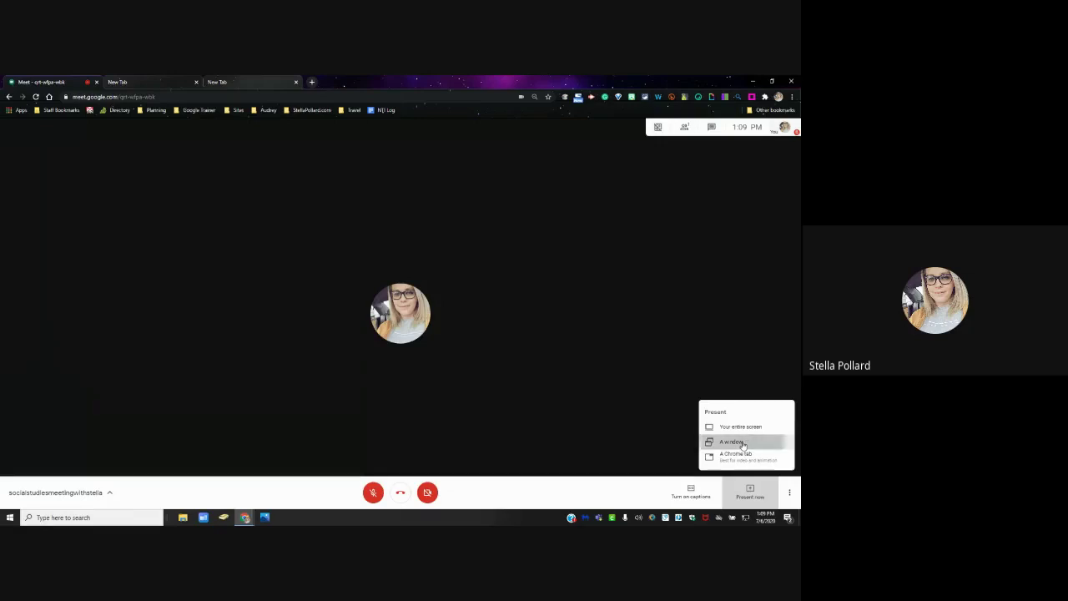
{"action": "left_click", "coordinate": [329, 174]}
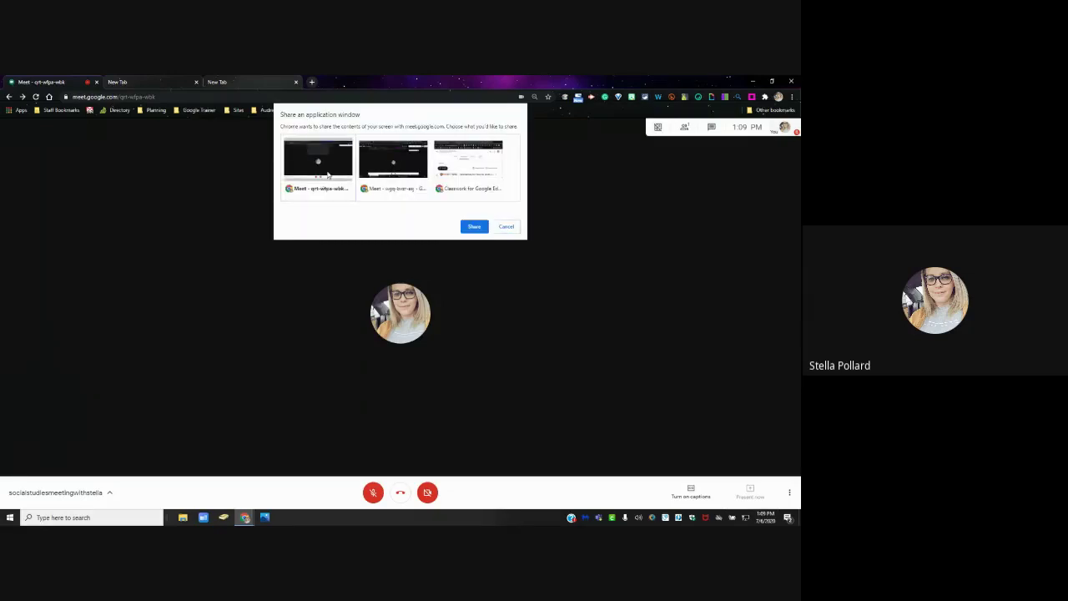
{"action": "left_click", "coordinate": [474, 226]}
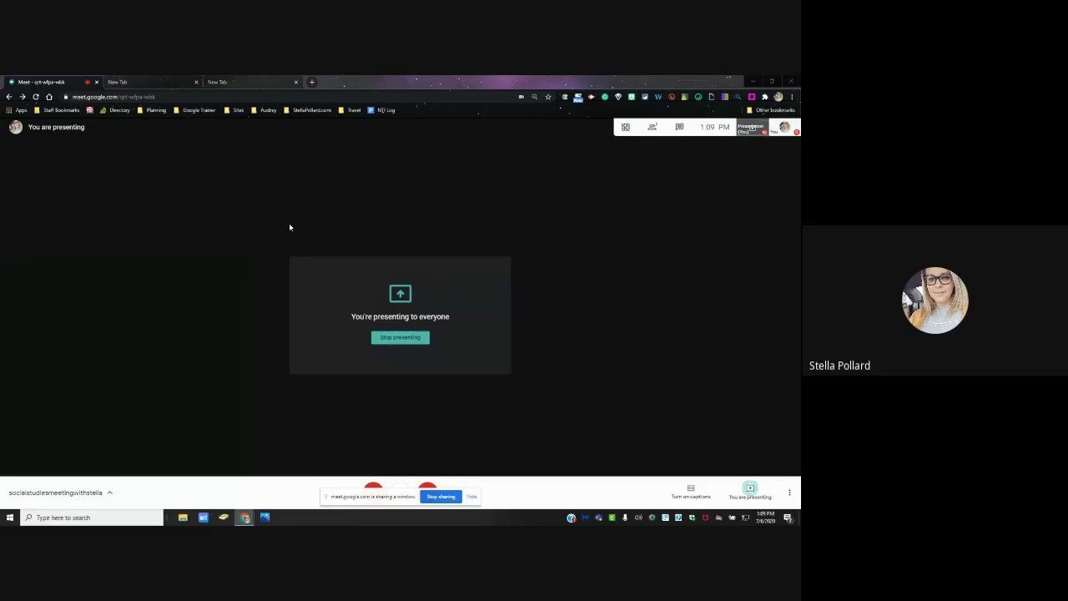
{"action": "left_click", "coordinate": [150, 83]}
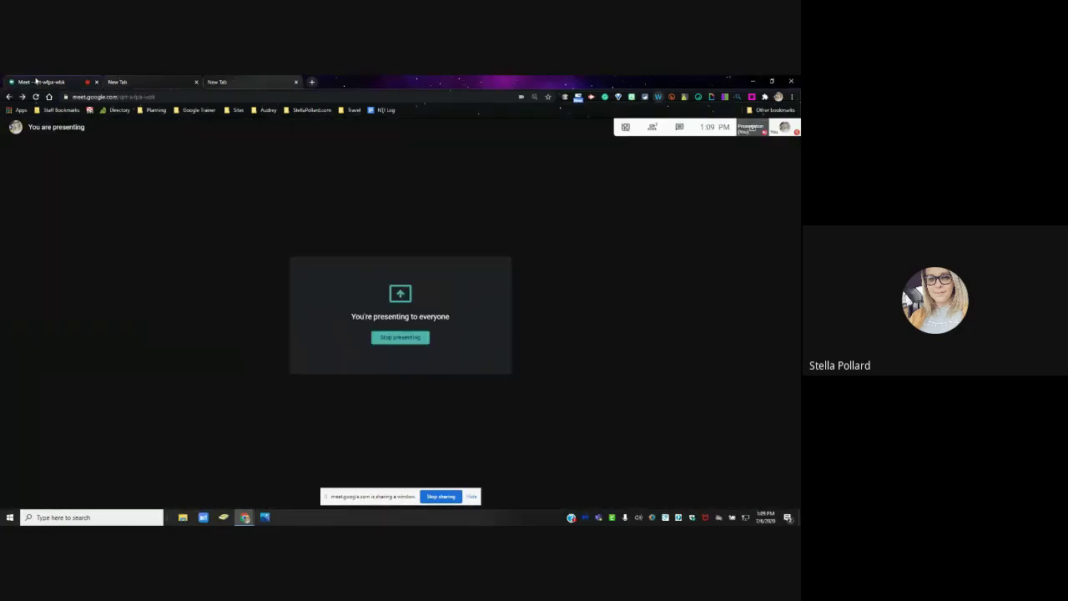
{"action": "left_click", "coordinate": [43, 81]}
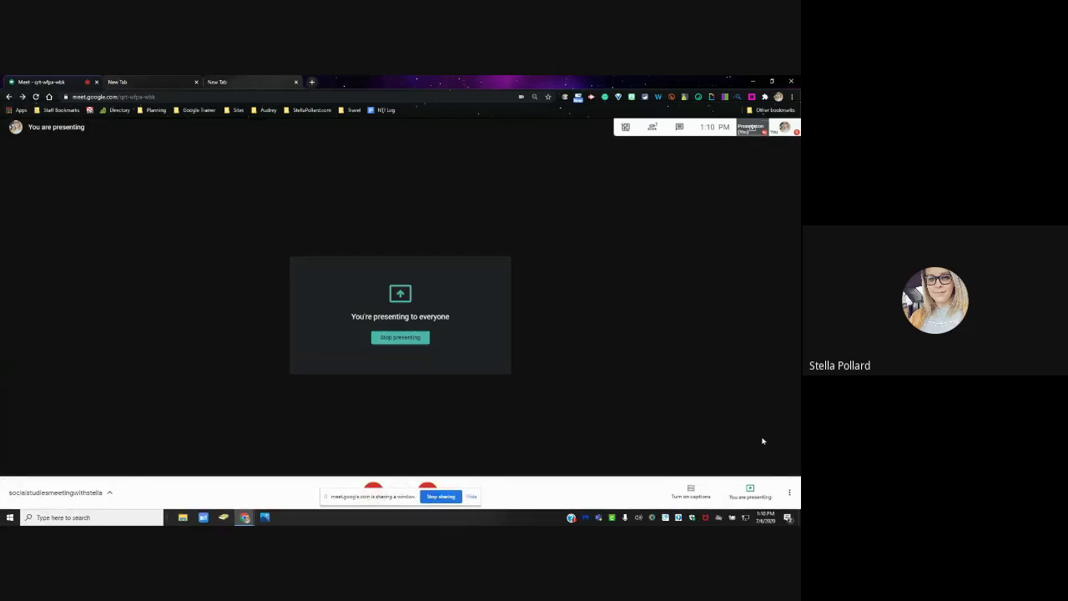
{"action": "left_click", "coordinate": [750, 492]}
{"action": "left_click", "coordinate": [758, 509]}
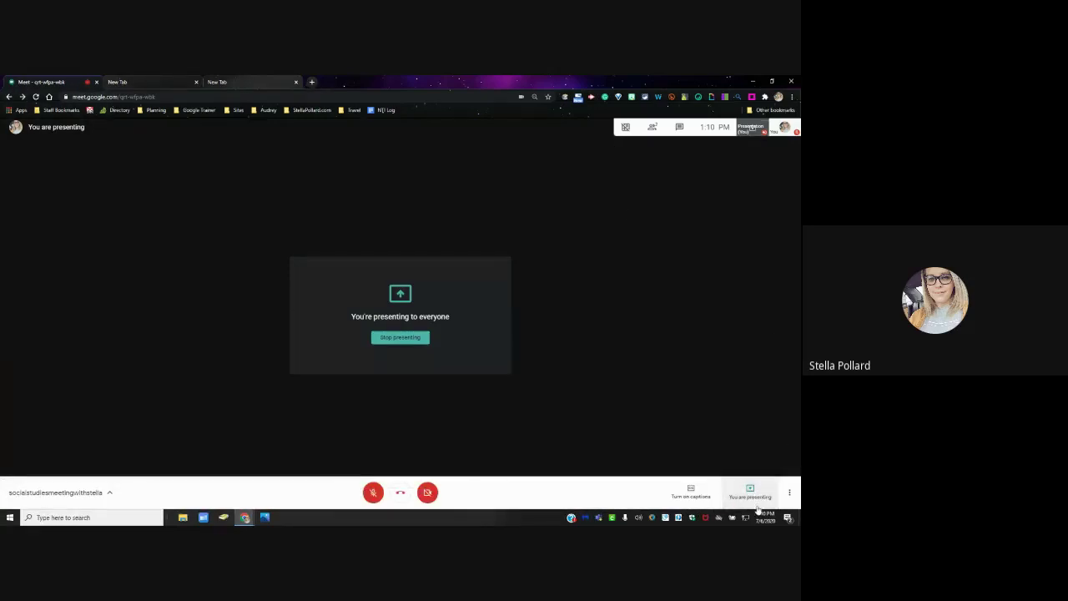
Step: Stop presenting the window and load YouTube in the third browser tab
{"action": "left_click", "coordinate": [748, 492]}
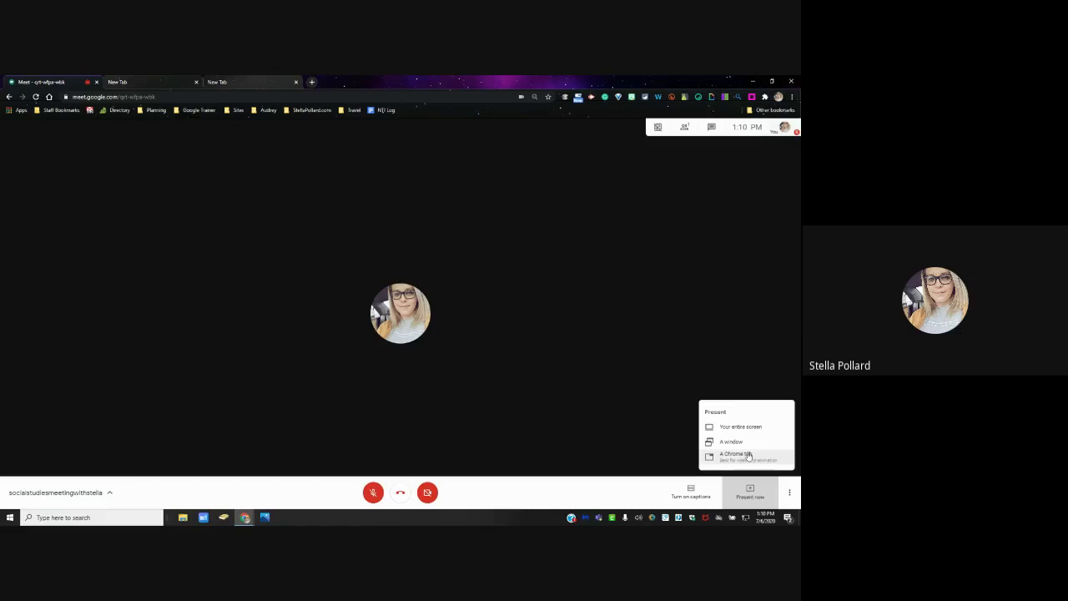
{"action": "left_click", "coordinate": [217, 82]}
{"action": "left_click", "coordinate": [223, 94]}
{"action": "type", "text": "youtube.com"}
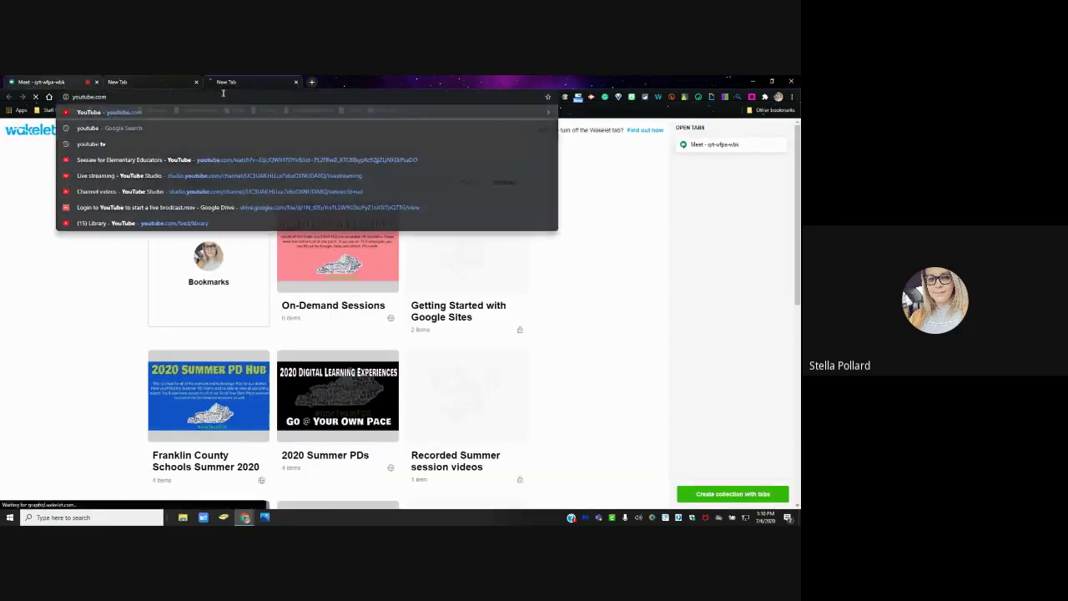
{"action": "key", "text": "Return"}
Step: Present the YouTube page to the meeting as a shared Chrome tab
{"action": "left_click", "coordinate": [83, 82]}
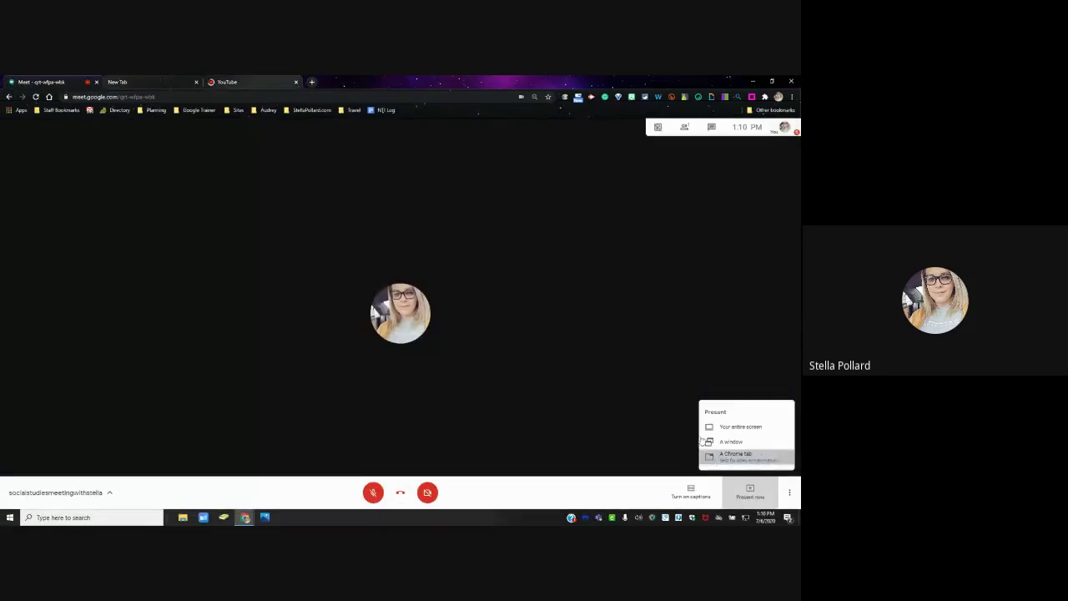
{"action": "left_click", "coordinate": [725, 454]}
{"action": "left_click", "coordinate": [309, 155]}
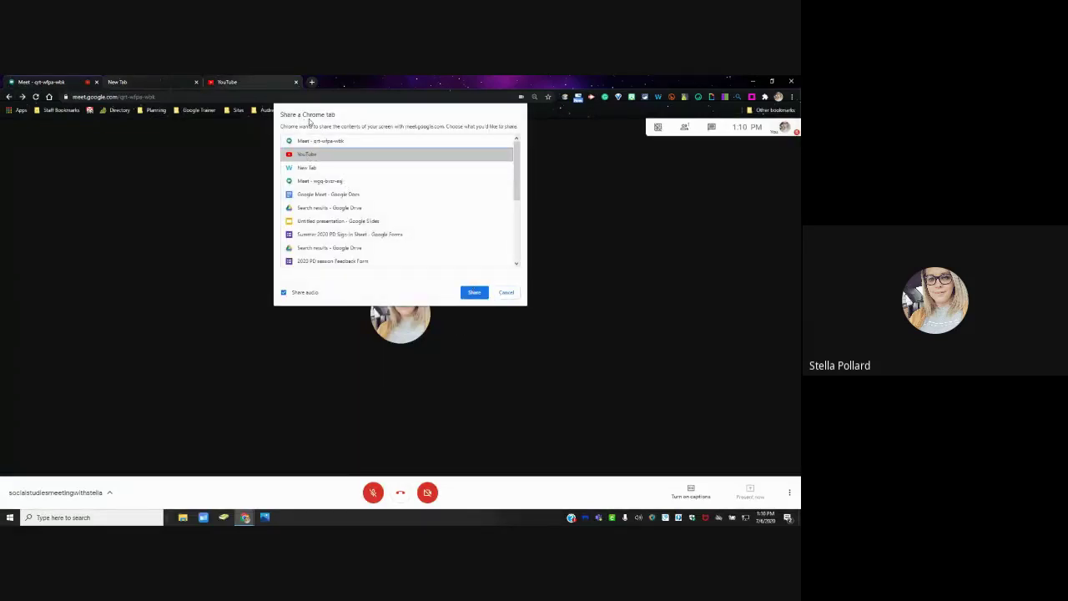
{"action": "left_click", "coordinate": [473, 293]}
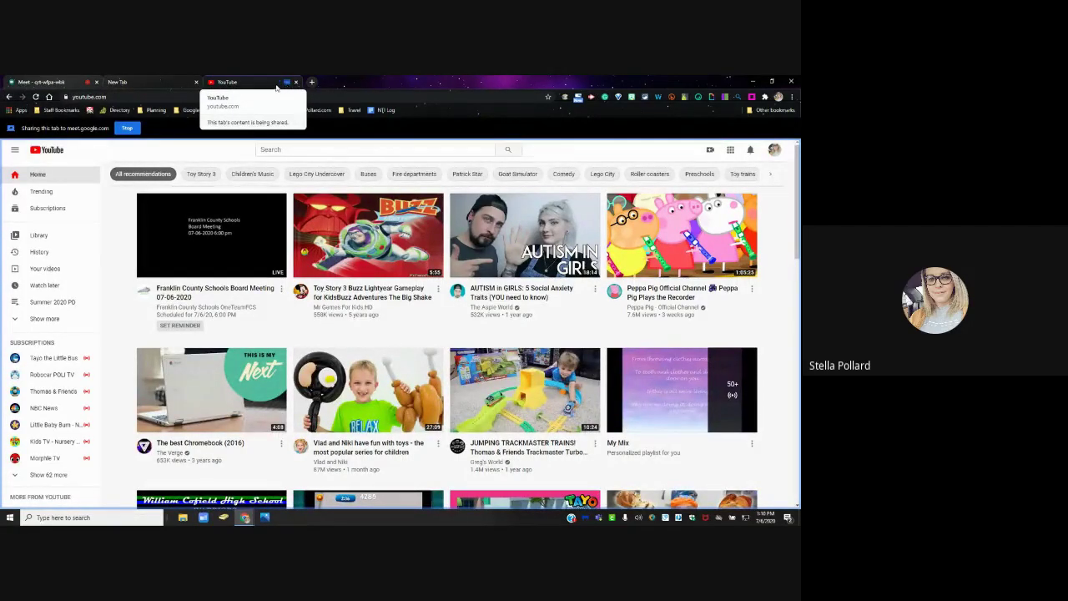
Step: Show the presented YouTube feed in the meeting view, then return to the YouTube tab
{"action": "left_click", "coordinate": [44, 81]}
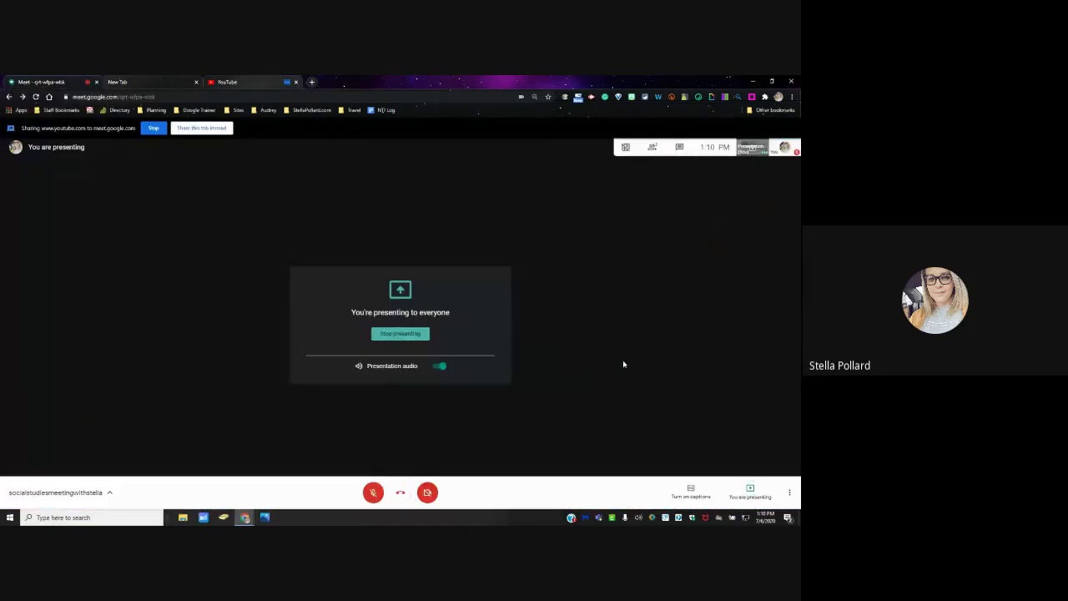
{"action": "left_click", "coordinate": [747, 148]}
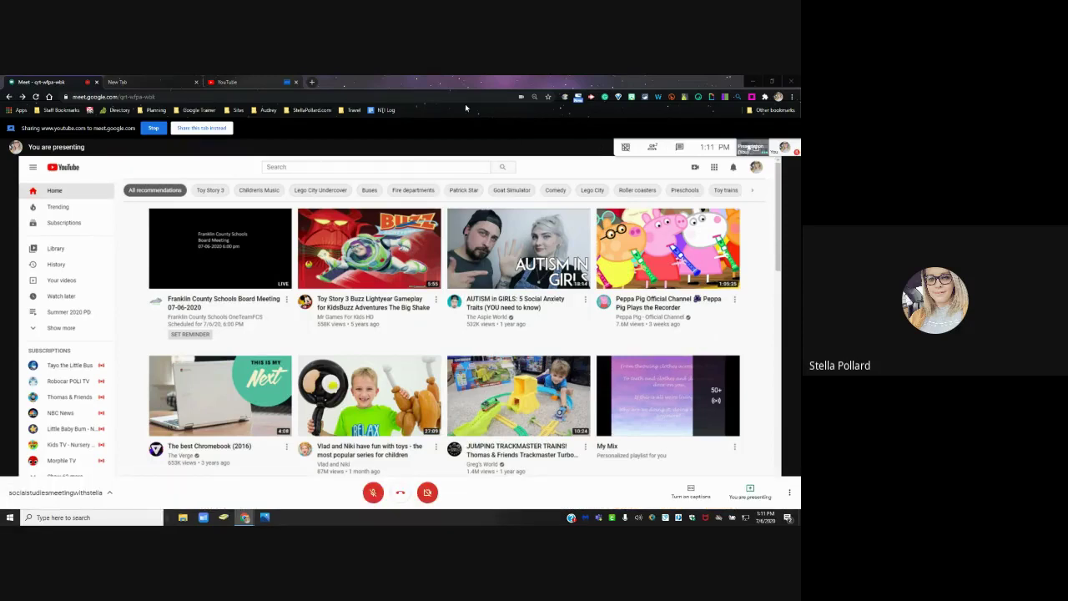
{"action": "left_click", "coordinate": [267, 83]}
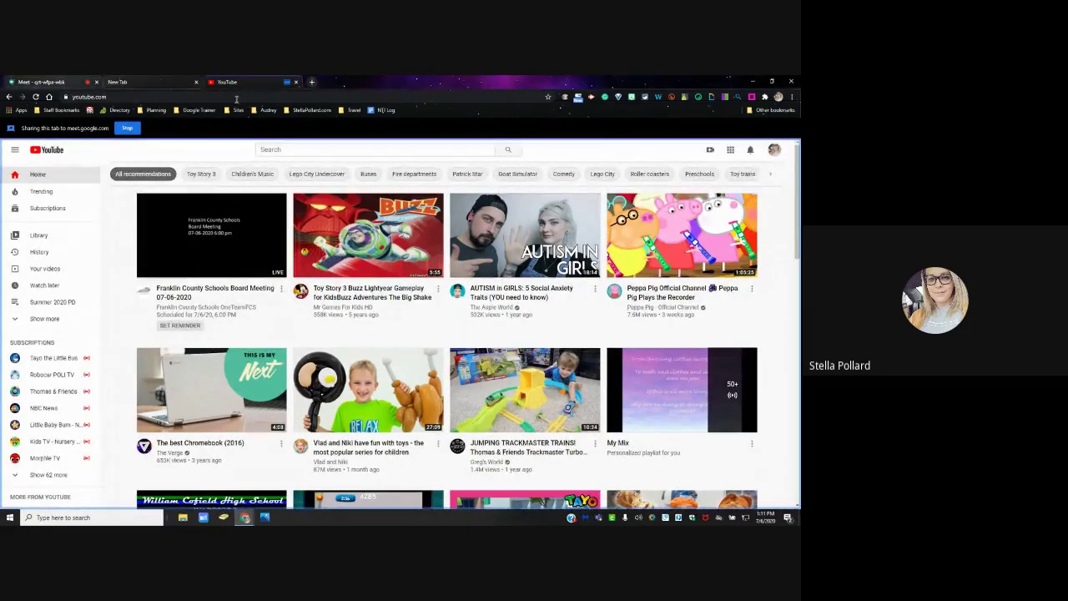
{"action": "key", "text": "ctrl+1"}
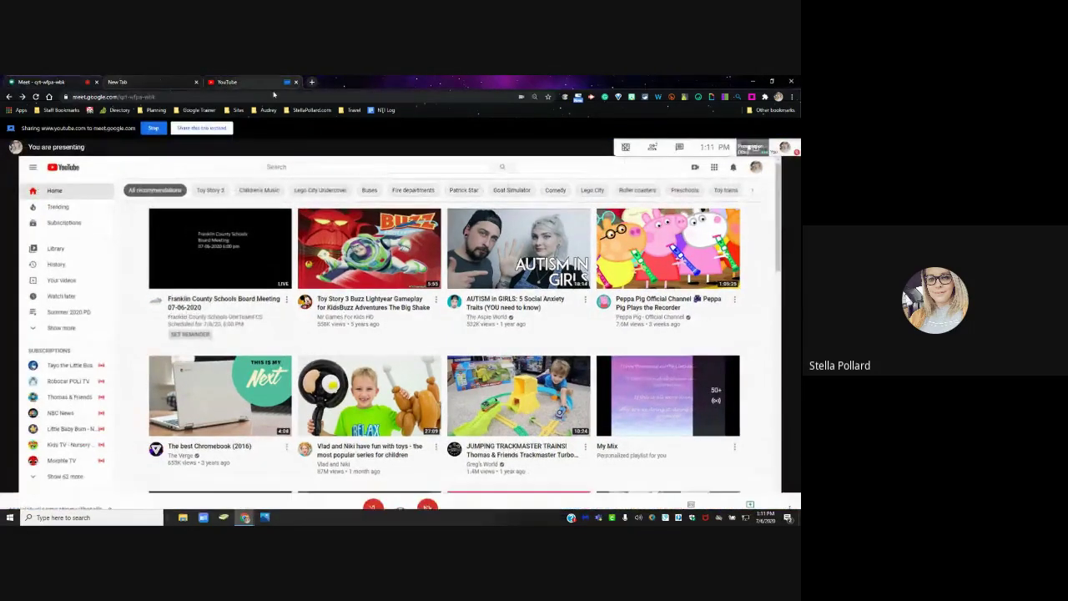
{"action": "left_click", "coordinate": [265, 84]}
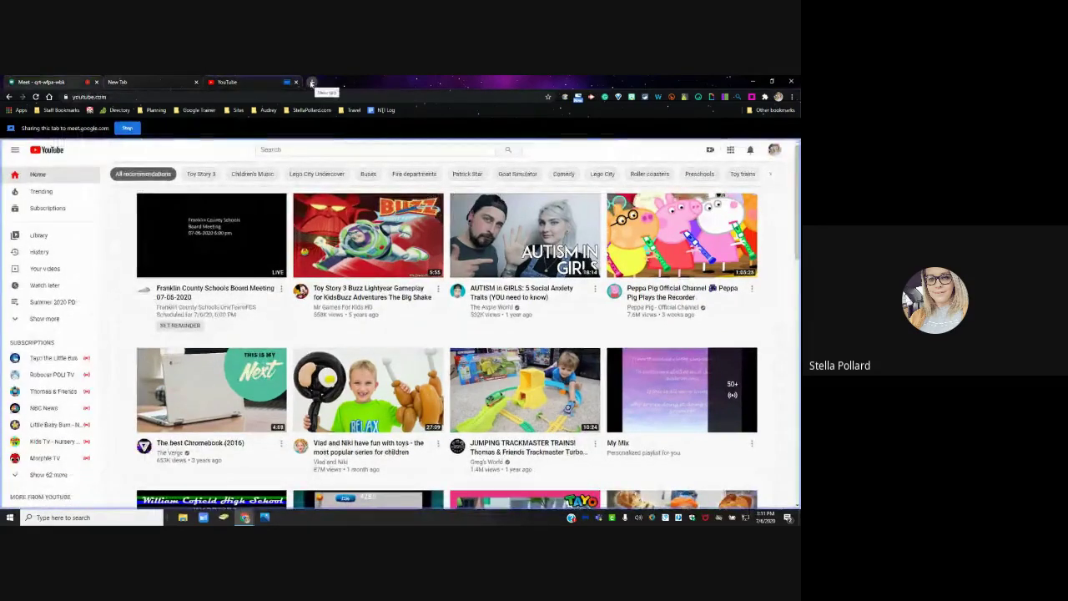
Step: Open a new Wakelet tab, dismiss the extension notice, and share it instead of YouTube
{"action": "left_click", "coordinate": [311, 83]}
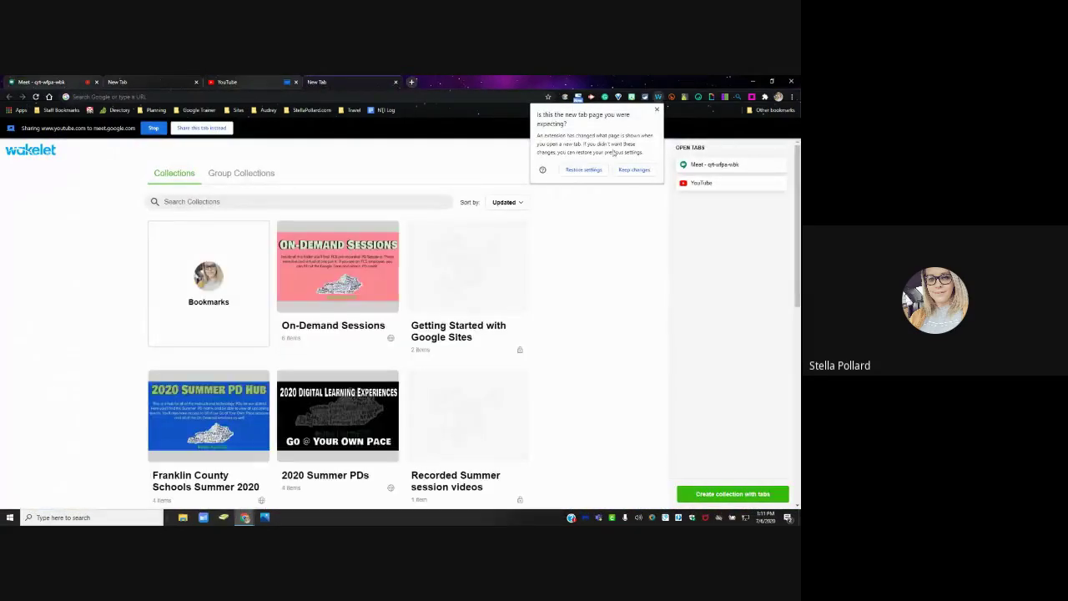
{"action": "left_click", "coordinate": [657, 110]}
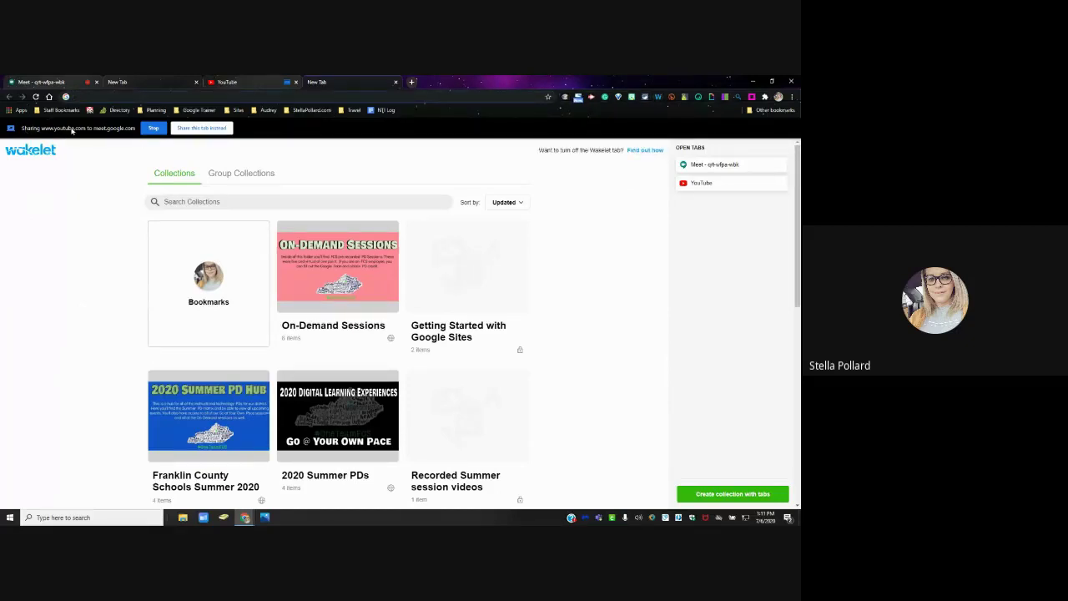
{"action": "left_click", "coordinate": [197, 128]}
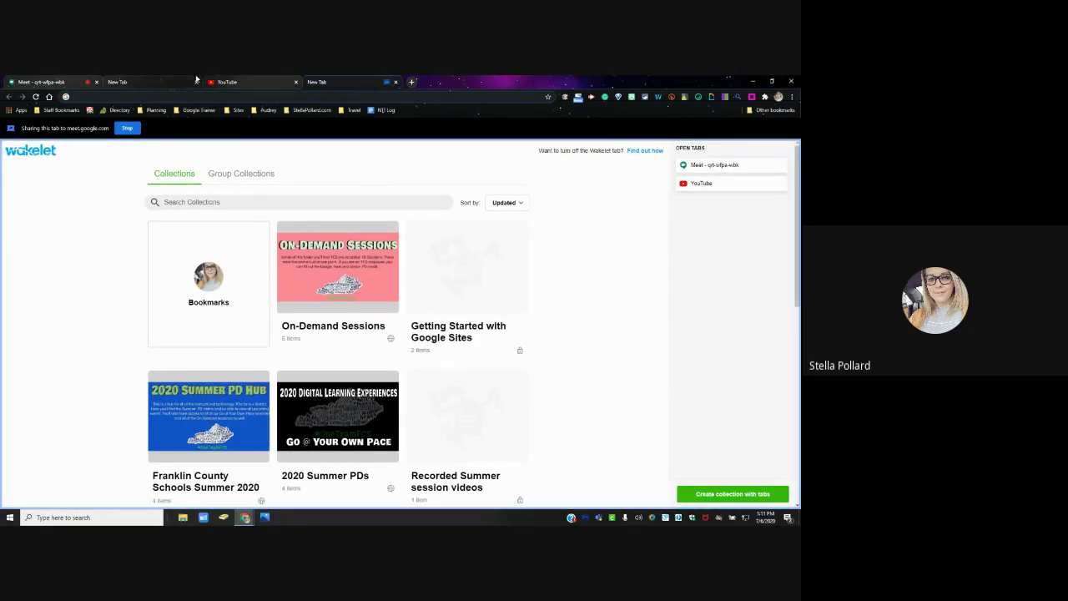
{"action": "left_click", "coordinate": [257, 86]}
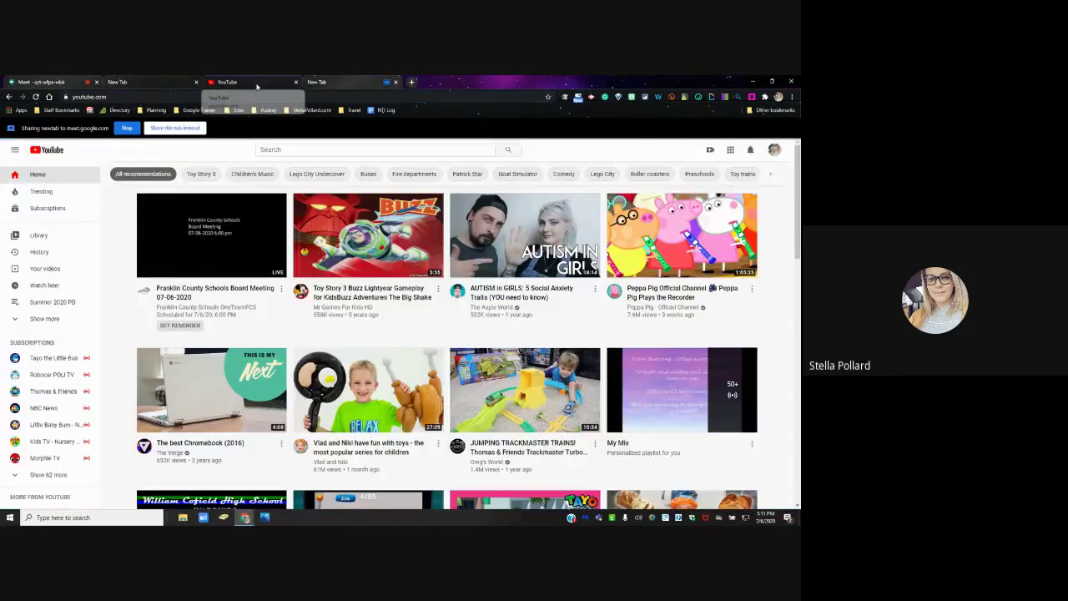
{"action": "left_click", "coordinate": [333, 82]}
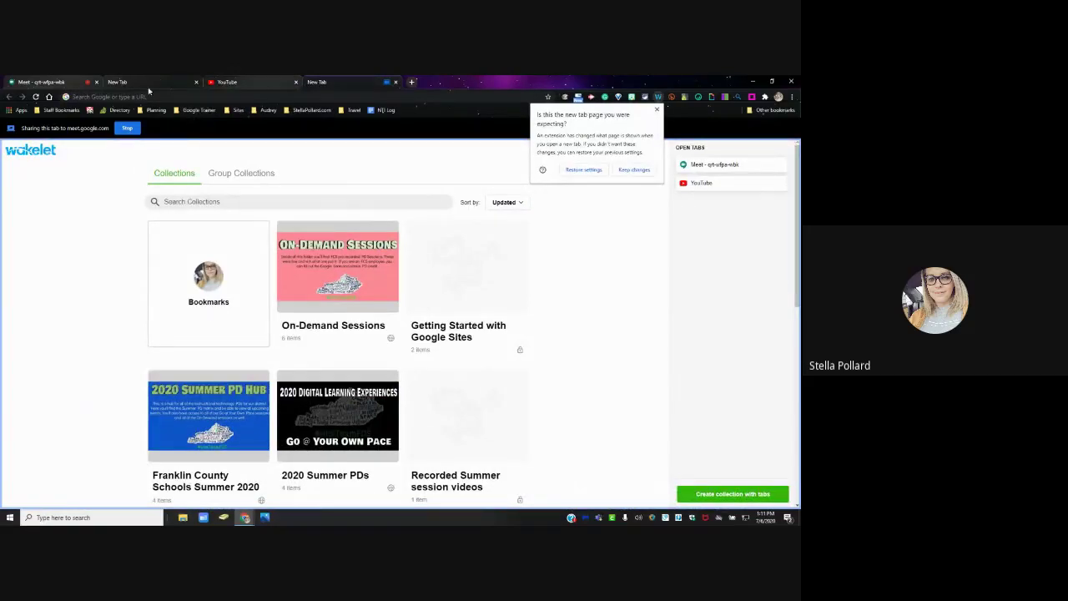
Step: Back in the meeting, stop presenting the Wakelet tab
{"action": "left_click", "coordinate": [41, 82]}
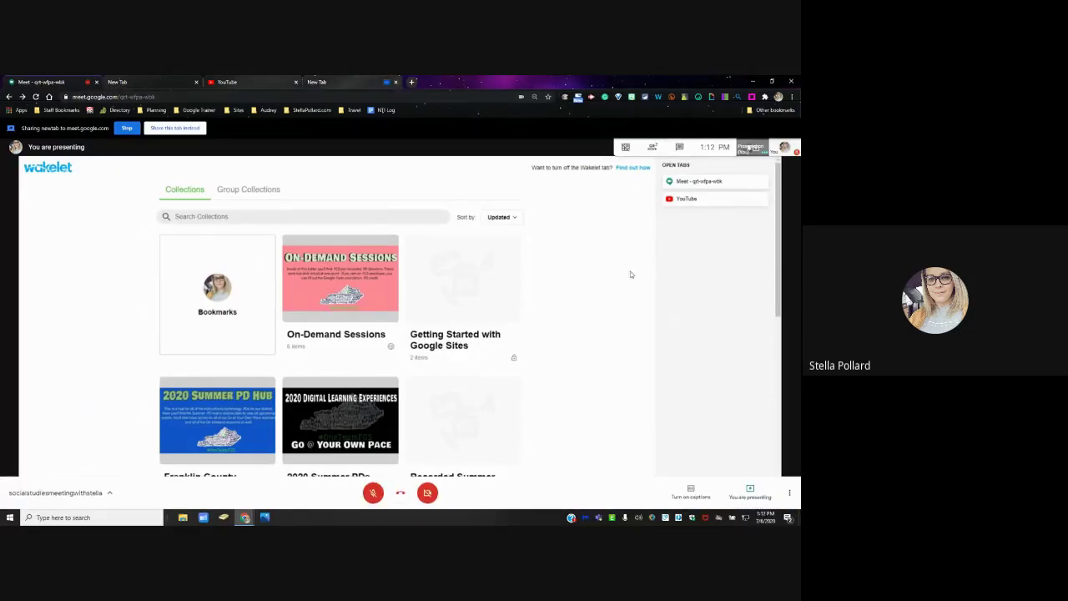
{"action": "left_click", "coordinate": [747, 504]}
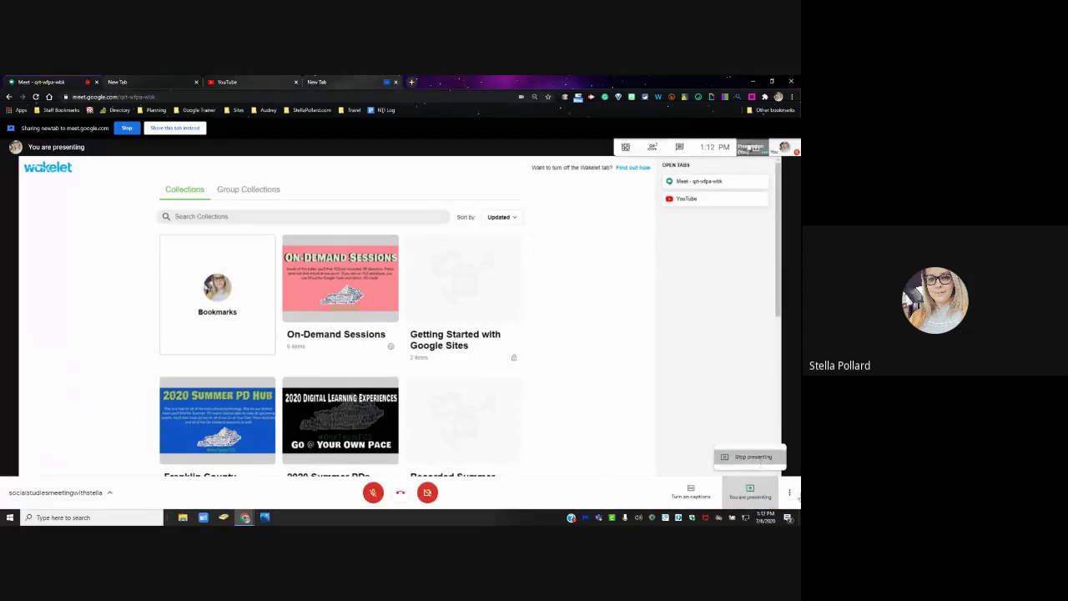
{"action": "left_click", "coordinate": [752, 457]}
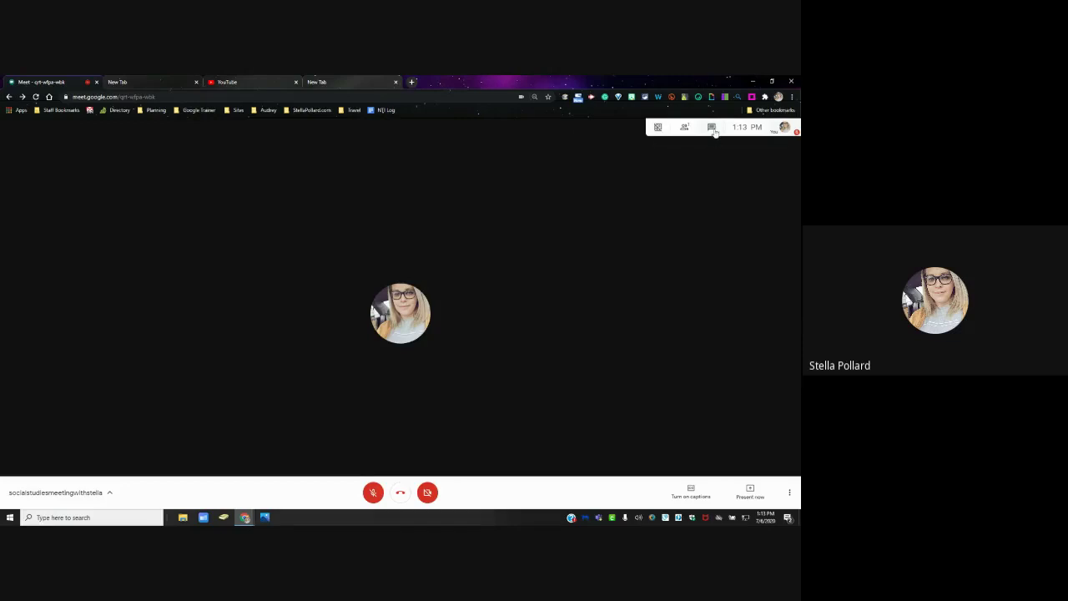
Step: Open the three-dot More options menu in the meeting toolbar
{"action": "left_click", "coordinate": [789, 494]}
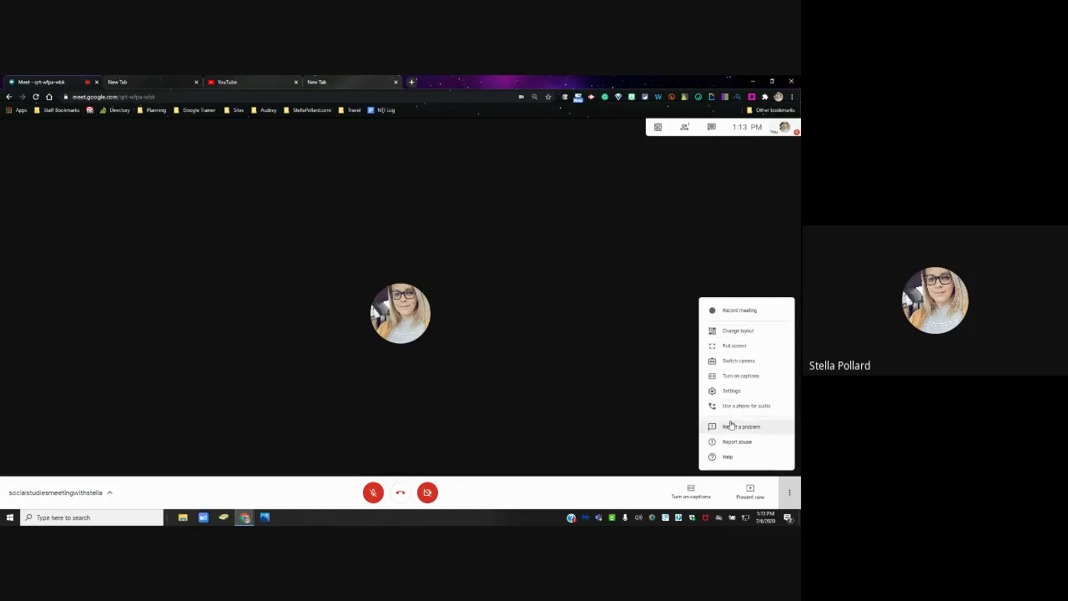
Step: Change the layout to Tiled, then to Spotlight, and open the People panel
{"action": "left_click", "coordinate": [735, 334]}
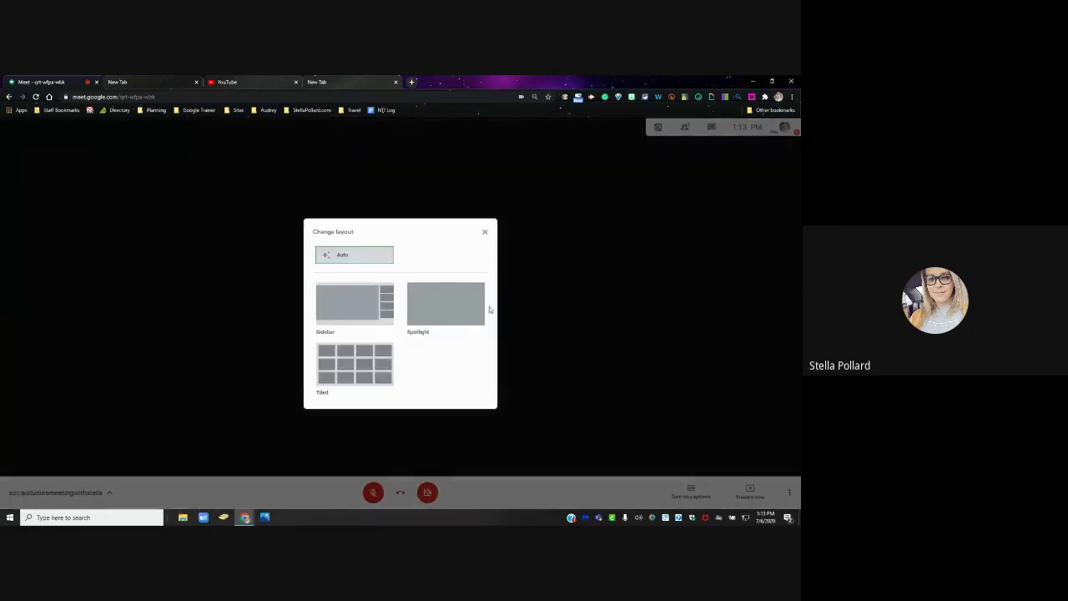
{"action": "left_click", "coordinate": [376, 357]}
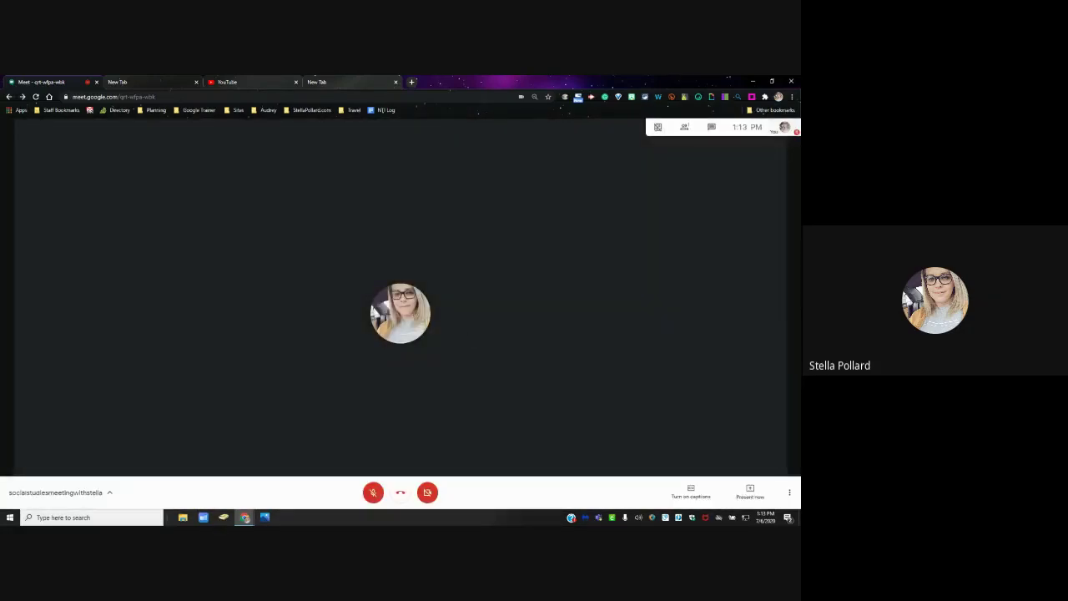
{"action": "left_click", "coordinate": [790, 493]}
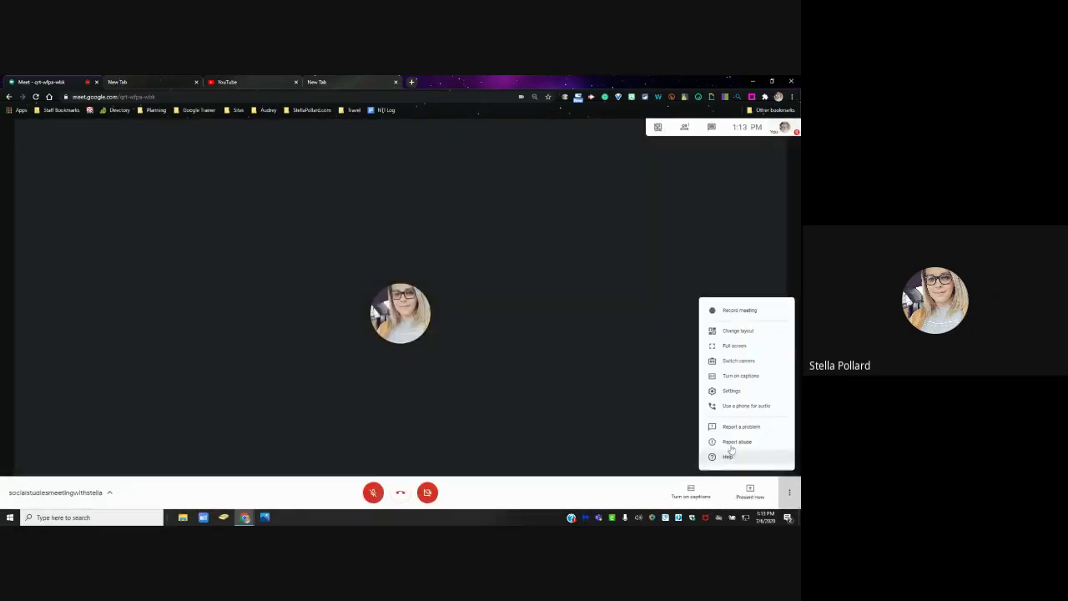
{"action": "left_click", "coordinate": [735, 332]}
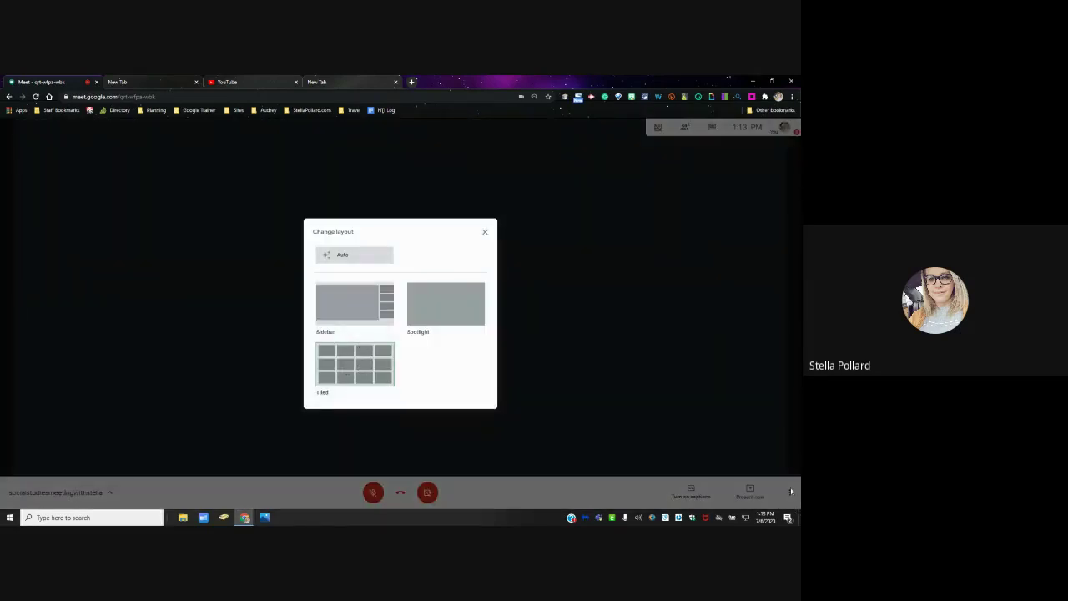
{"action": "left_click", "coordinate": [478, 315]}
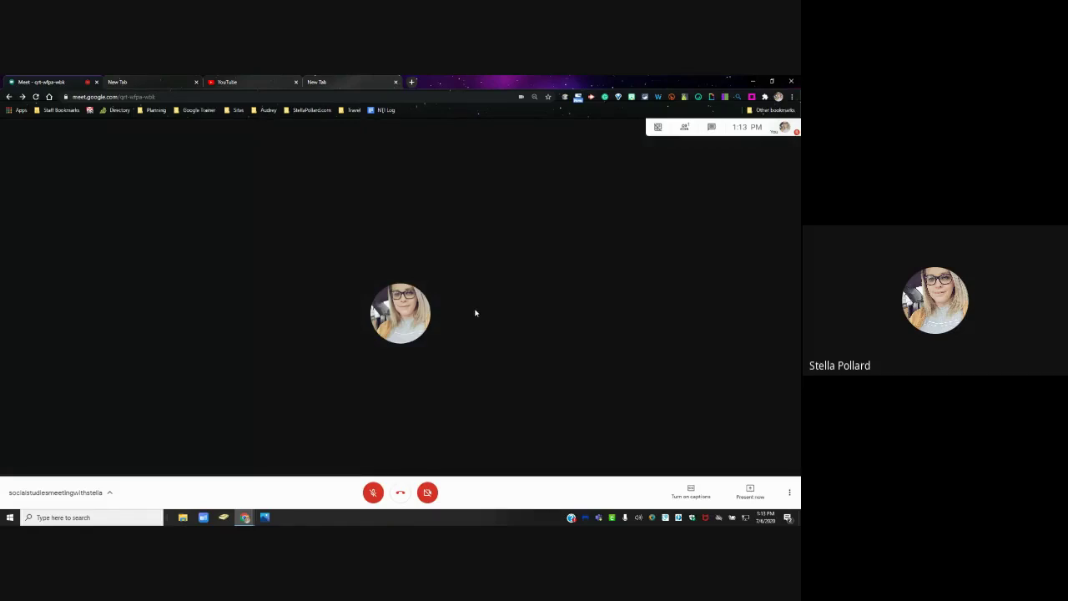
{"action": "left_click", "coordinate": [684, 128]}
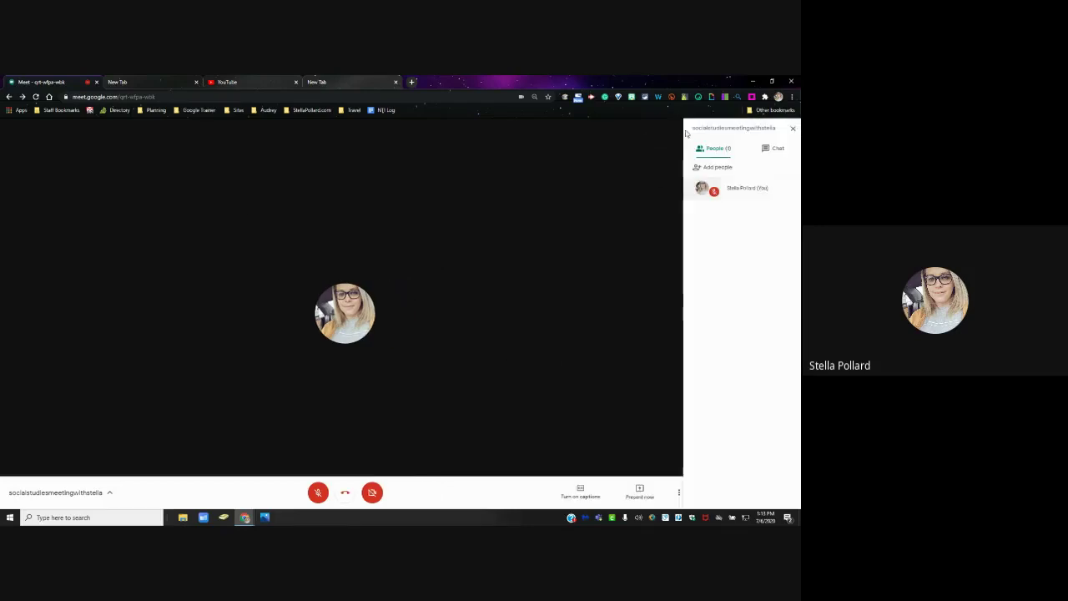